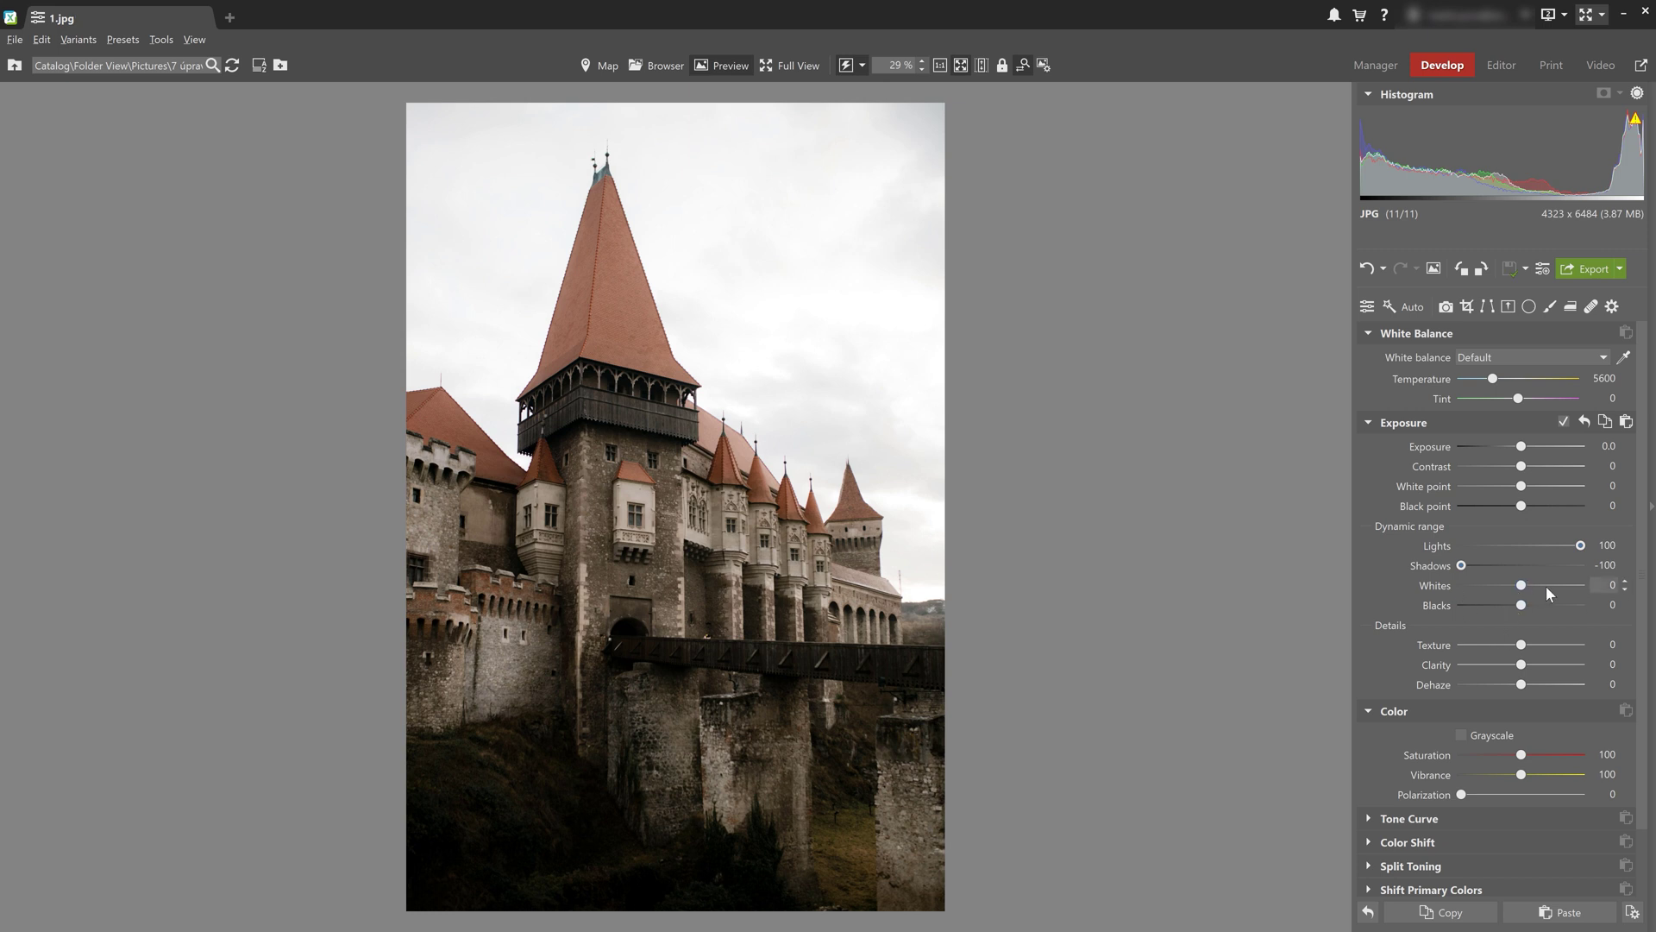
# - Try an extreme dynamic range on the castle photo by pushing Whites up and Blacks down to their limits
pyautogui.moveTo(1546, 586); pyautogui.dragTo(1641, 587)
pyautogui.moveTo(1521, 604); pyautogui.dragTo(1399, 595)
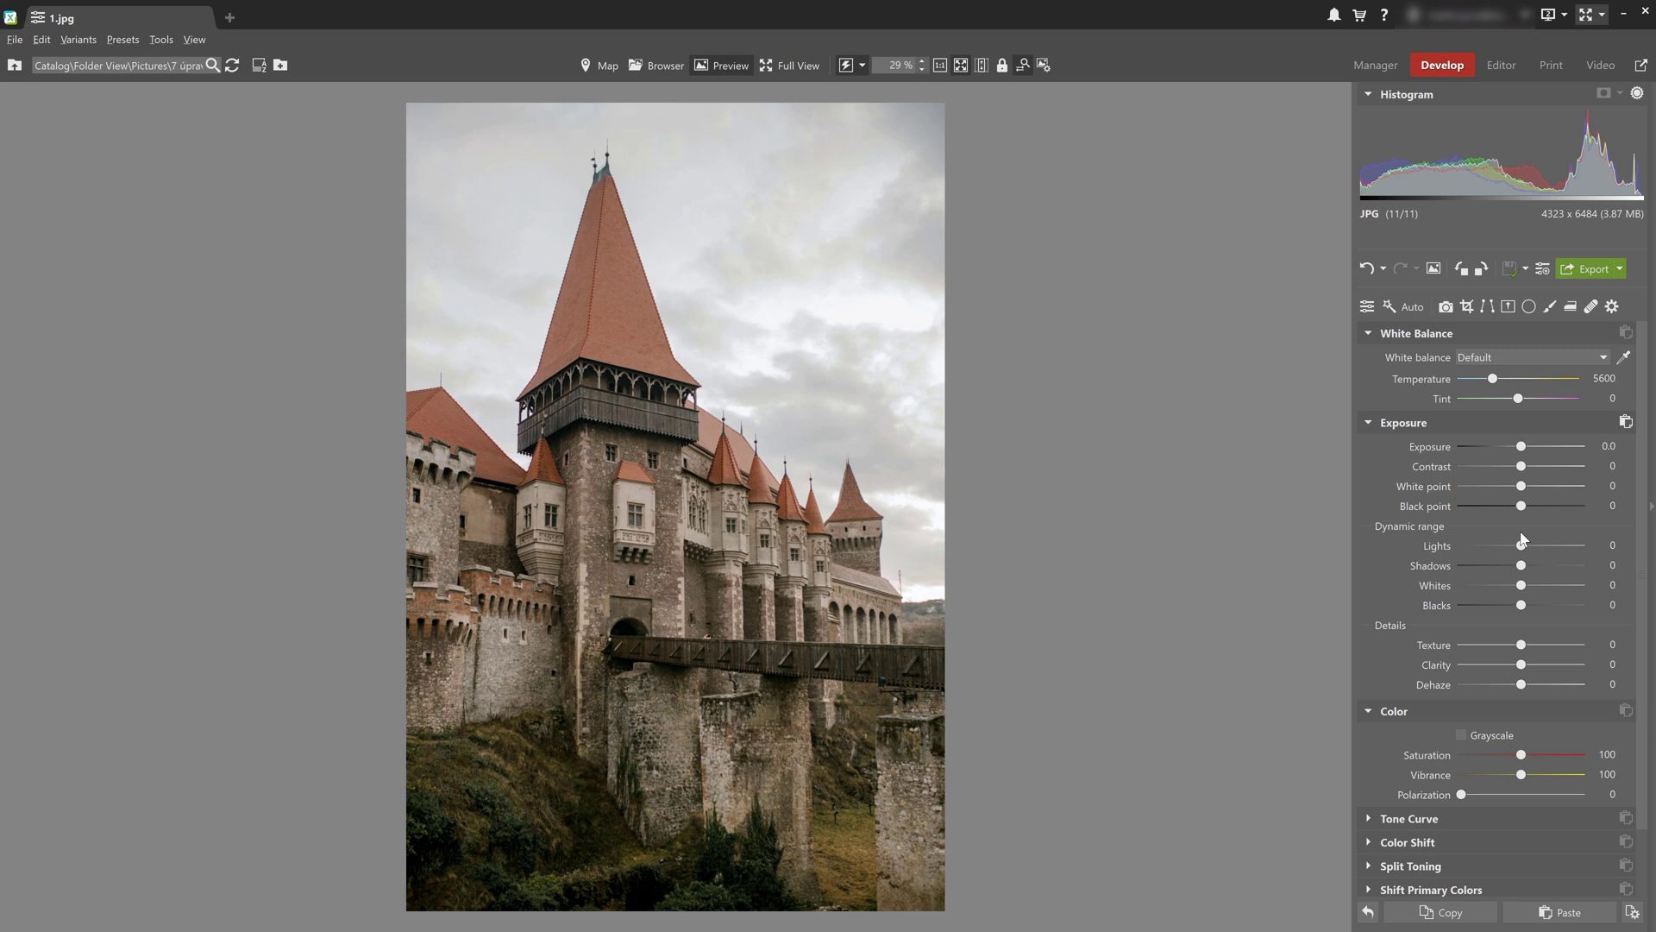
# - Balance the castle photo's dynamic range with Shadows 20, Whites -13, Lights -15 and Blacks 2
pyautogui.moveTo(1523, 567); pyautogui.dragTo(1535, 568)
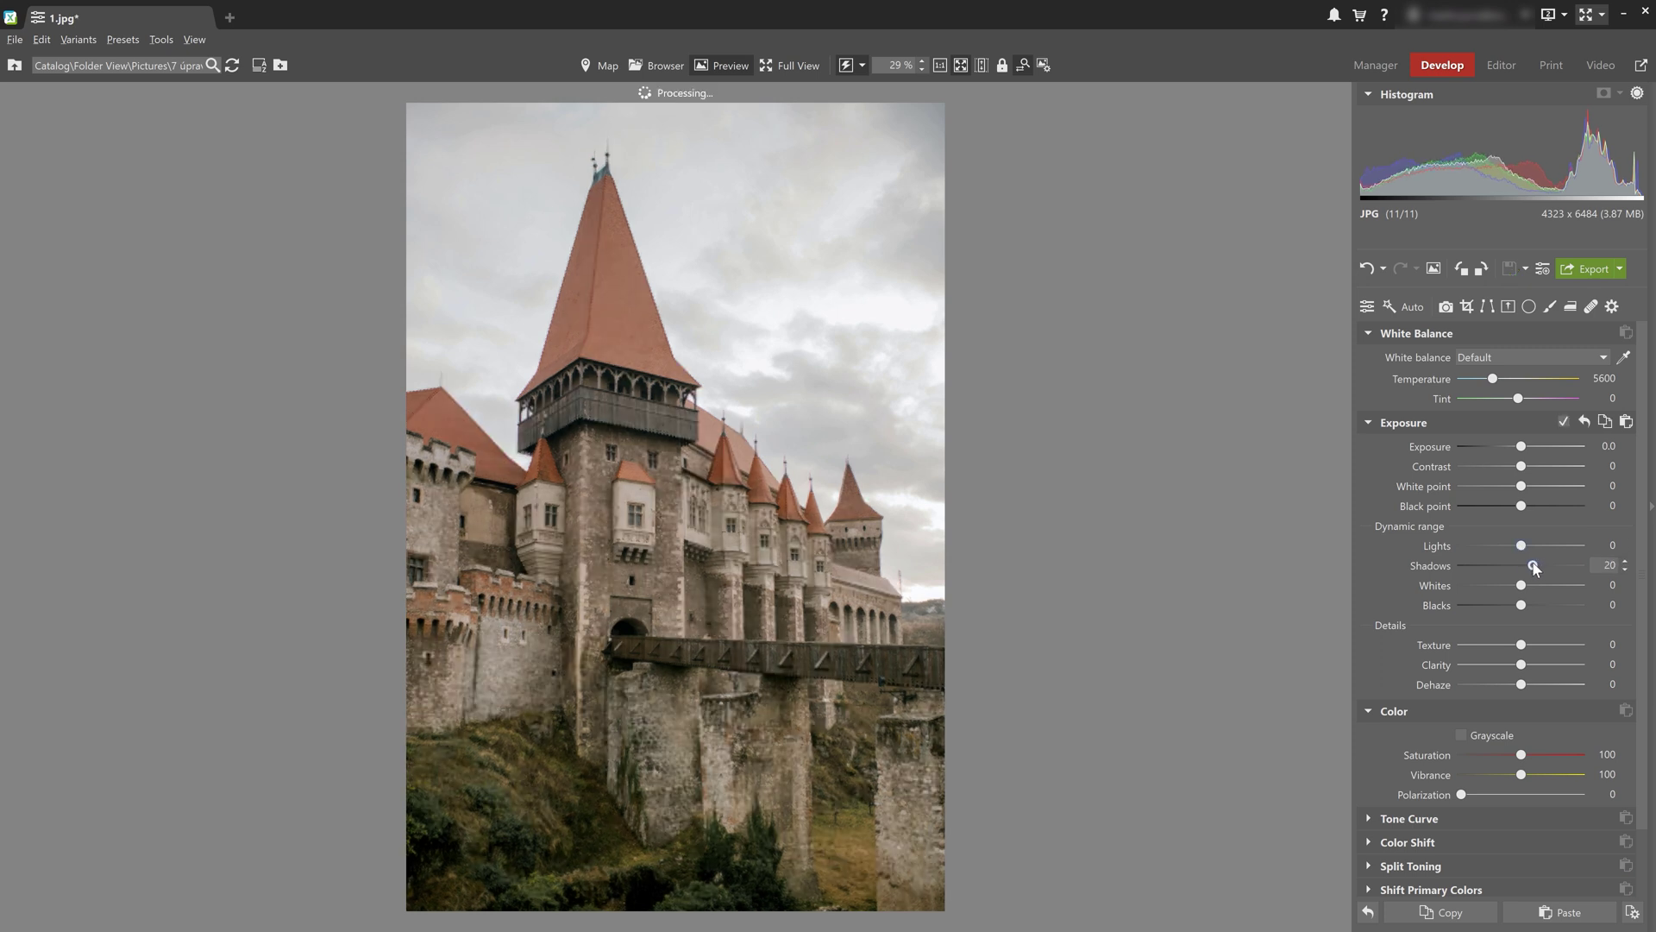
pyautogui.moveTo(1521, 585); pyautogui.dragTo(1516, 587)
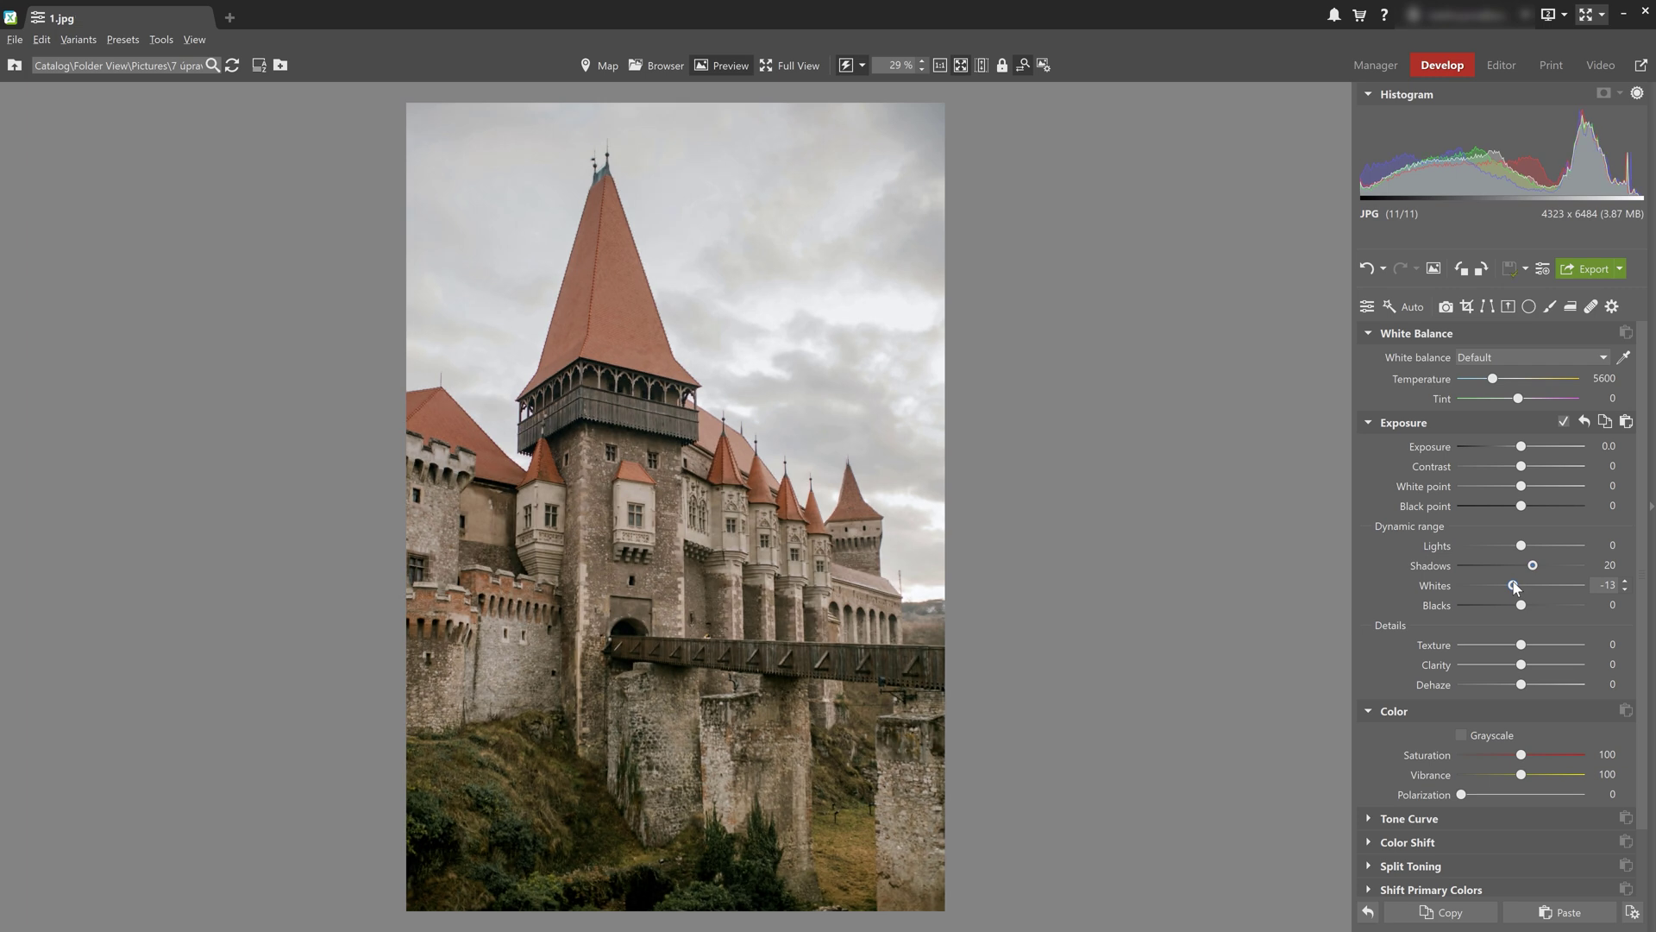
pyautogui.moveTo(1520, 545); pyautogui.dragTo(1511, 545)
pyautogui.moveTo(1521, 606); pyautogui.dragTo(1526, 605)
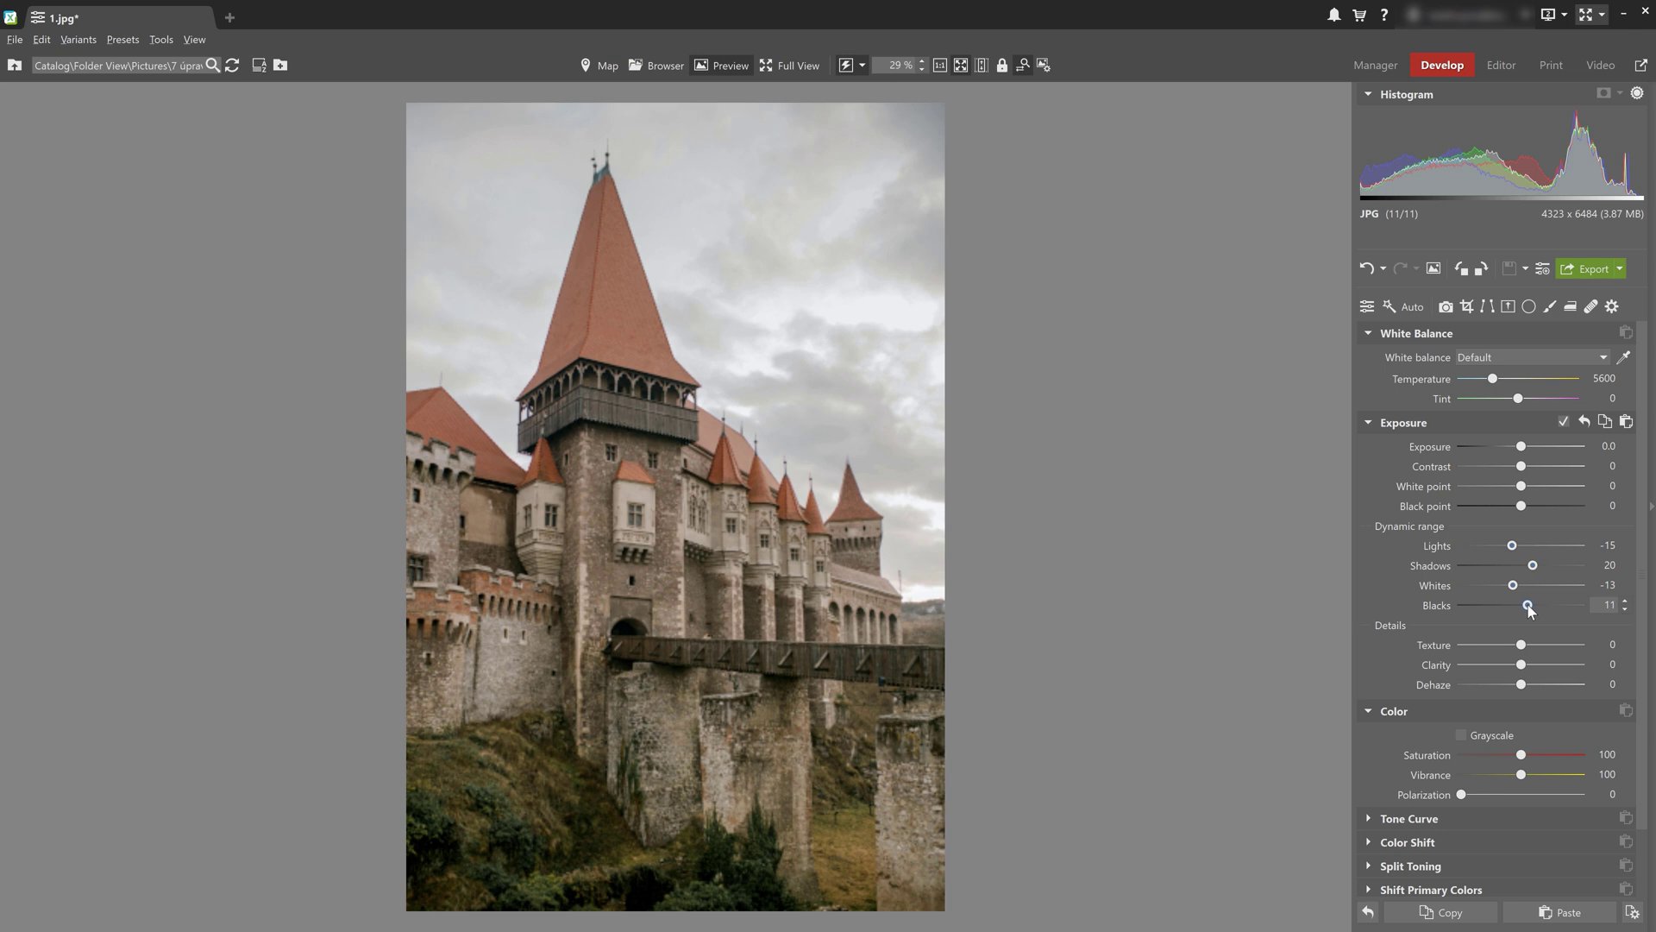
pyautogui.moveTo(1527, 605); pyautogui.dragTo(1522, 606)
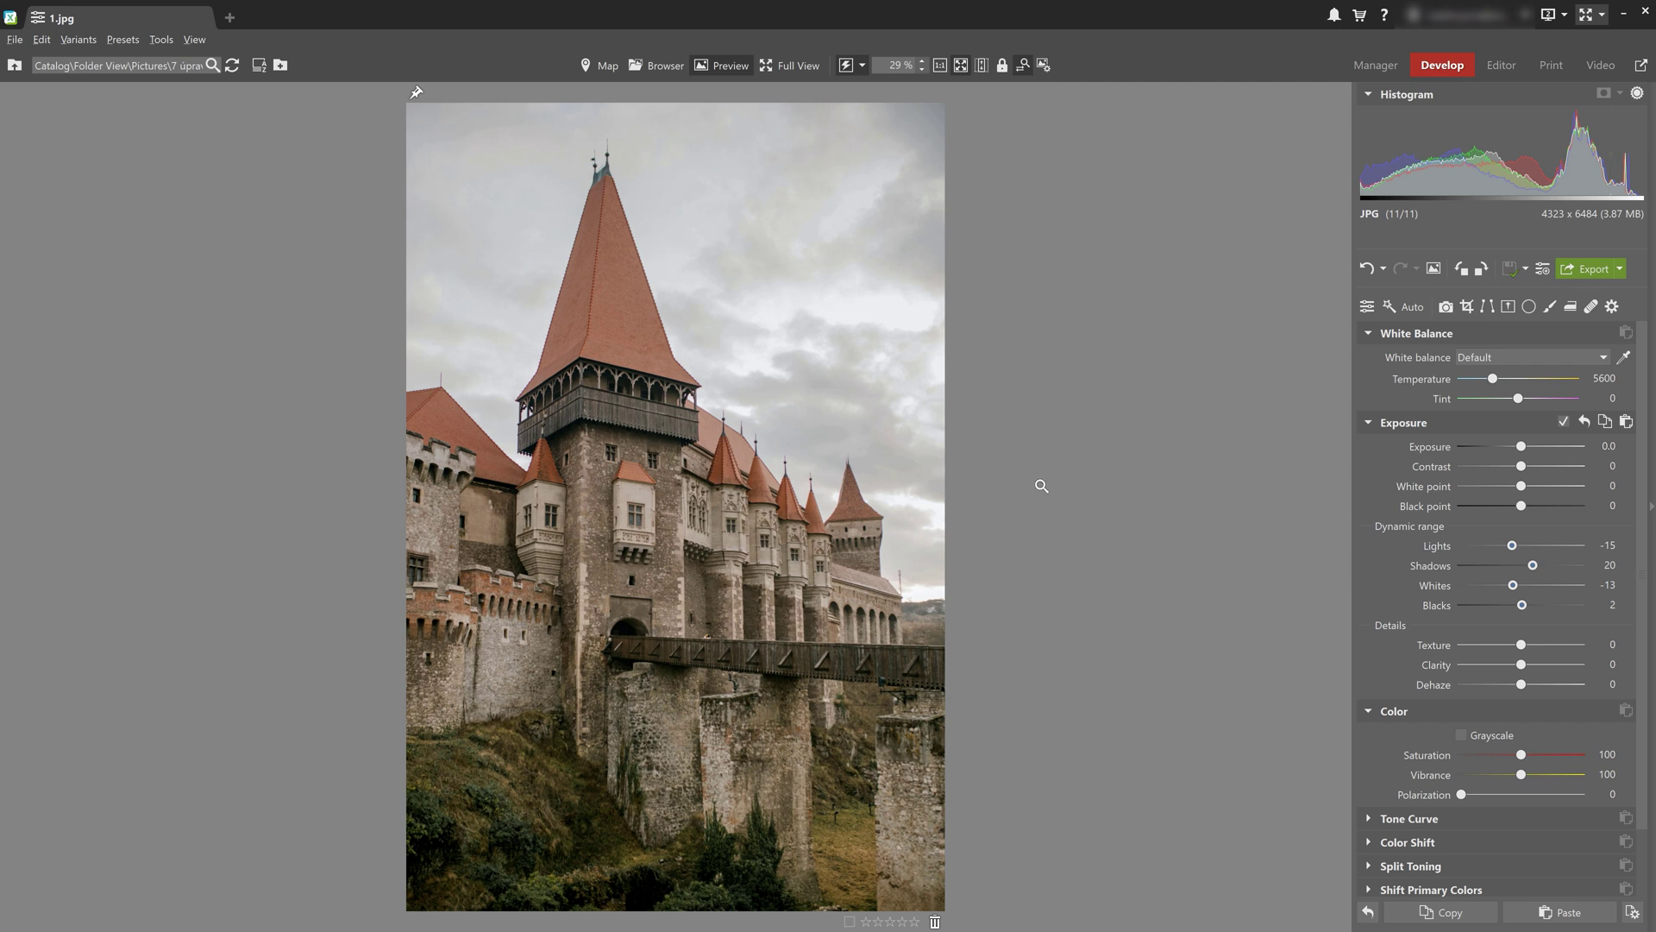
# - Try Saturation 200 and Vibrance 199 on the castle photo, and reset the Color adjustments
pyautogui.moveTo(1521, 756); pyautogui.dragTo(1575, 759)
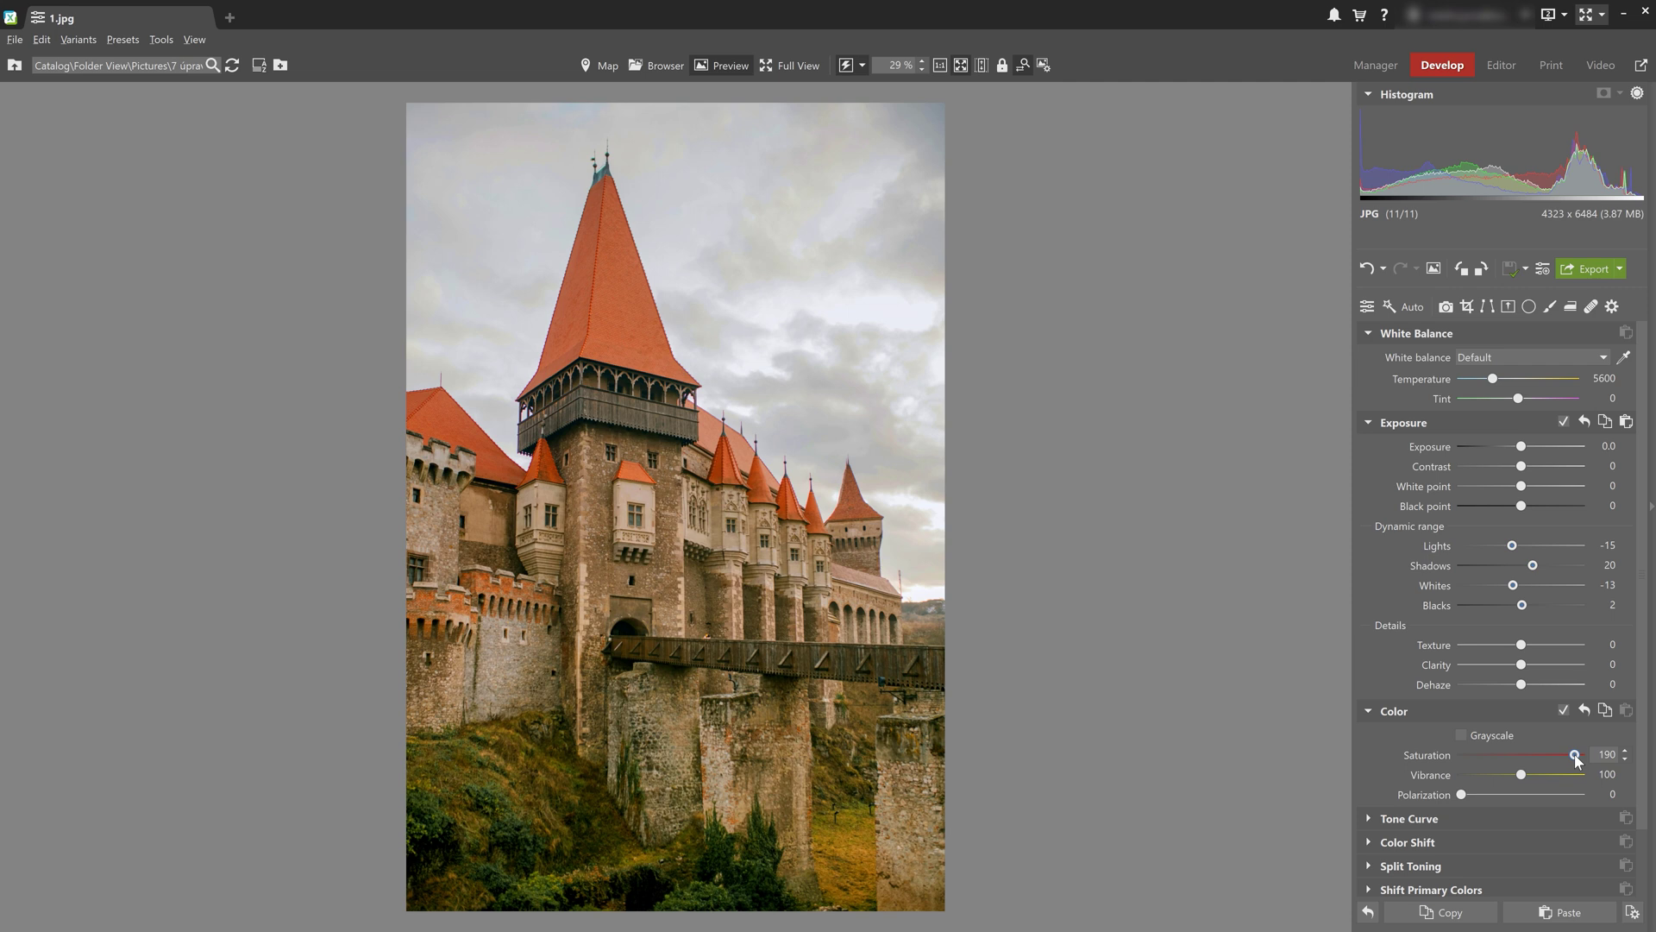
pyautogui.click(1580, 775)
pyautogui.scroll(-3, 1586, 757)
pyautogui.scroll(4, 1585, 751)
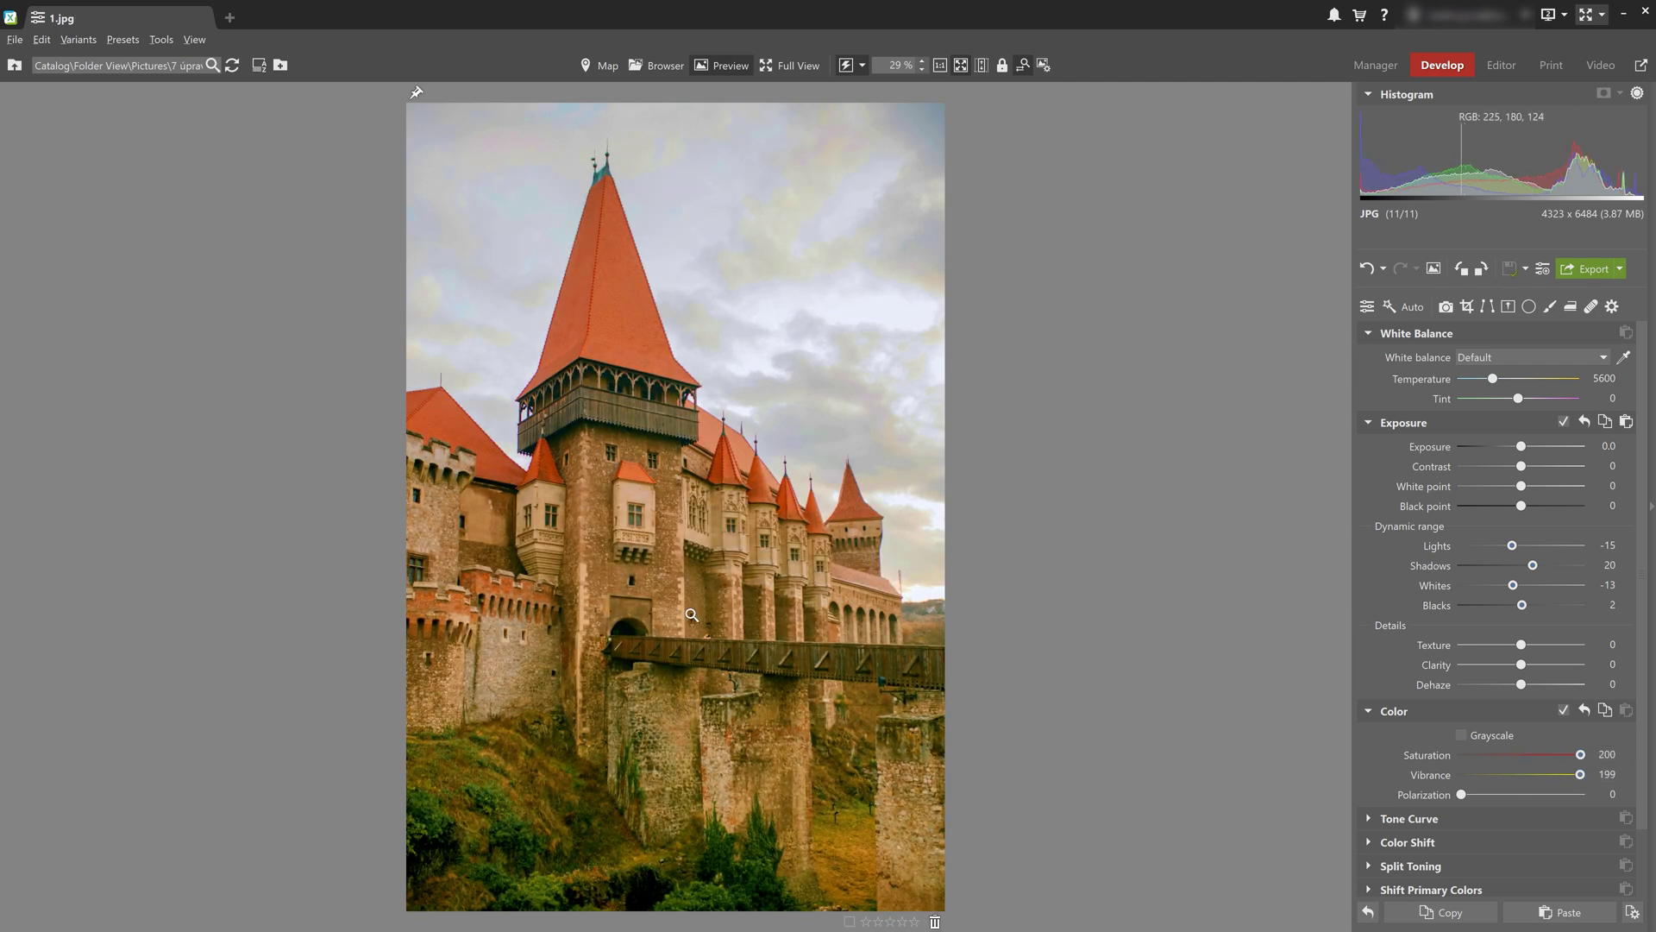
pyautogui.click(1584, 710)
# - Adjust the red tones of the castle photo with the advanced Color Shift controls
pyautogui.scroll(-1, 1412, 758)
pyautogui.scroll(-1, 1412, 758)
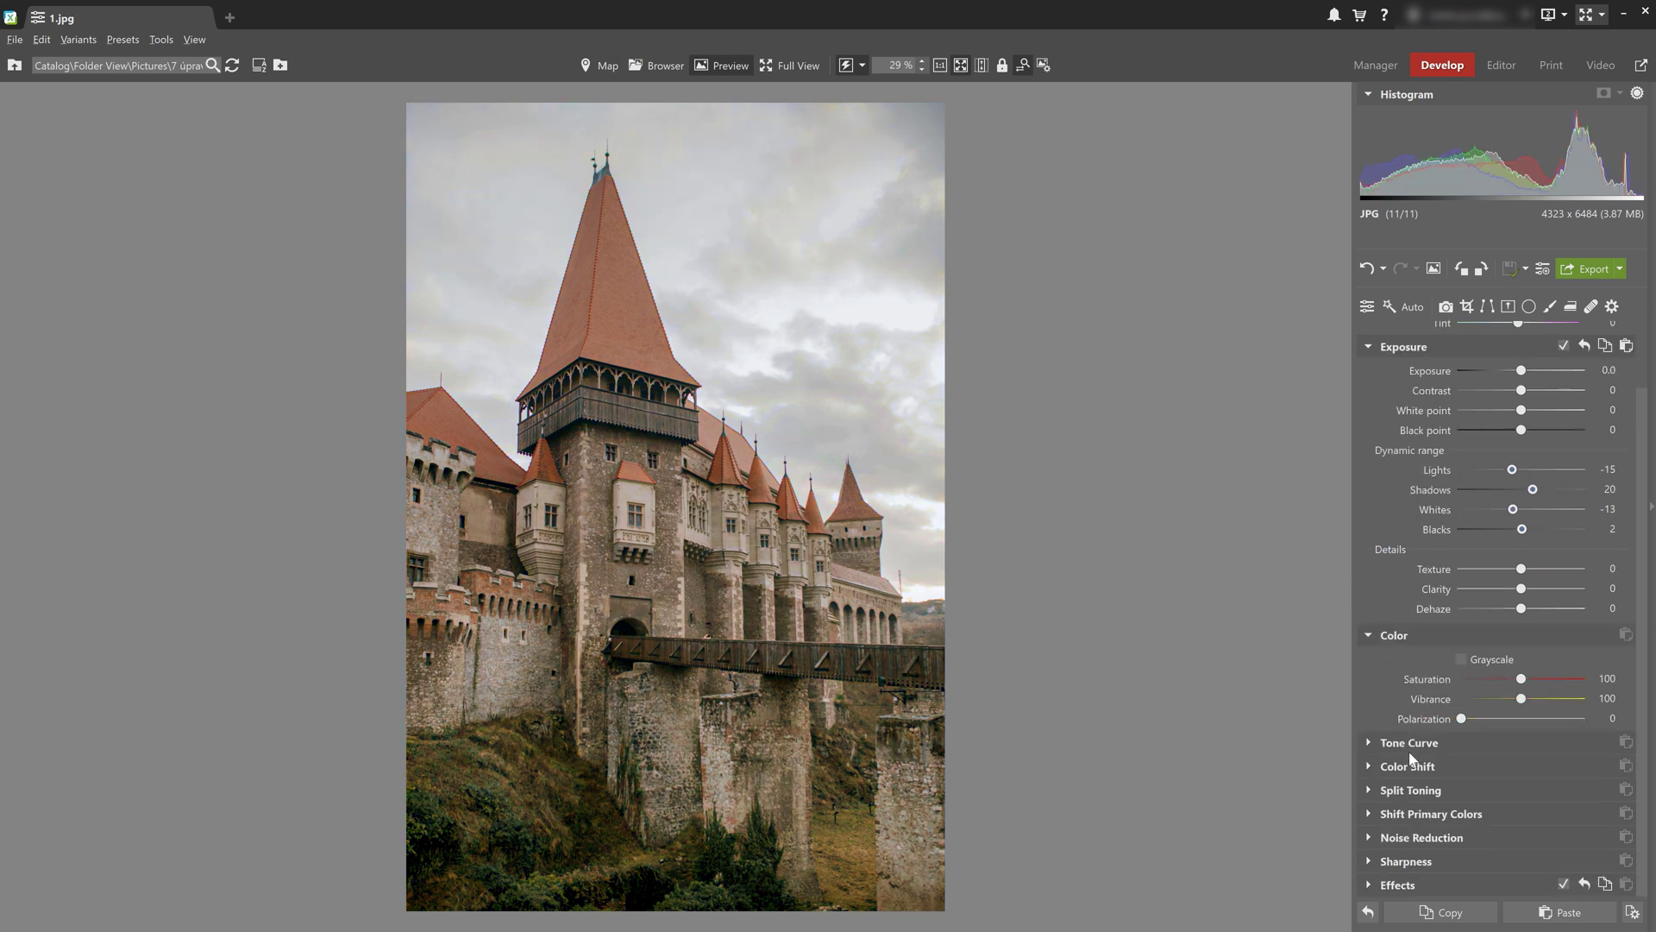
pyautogui.click(1371, 766)
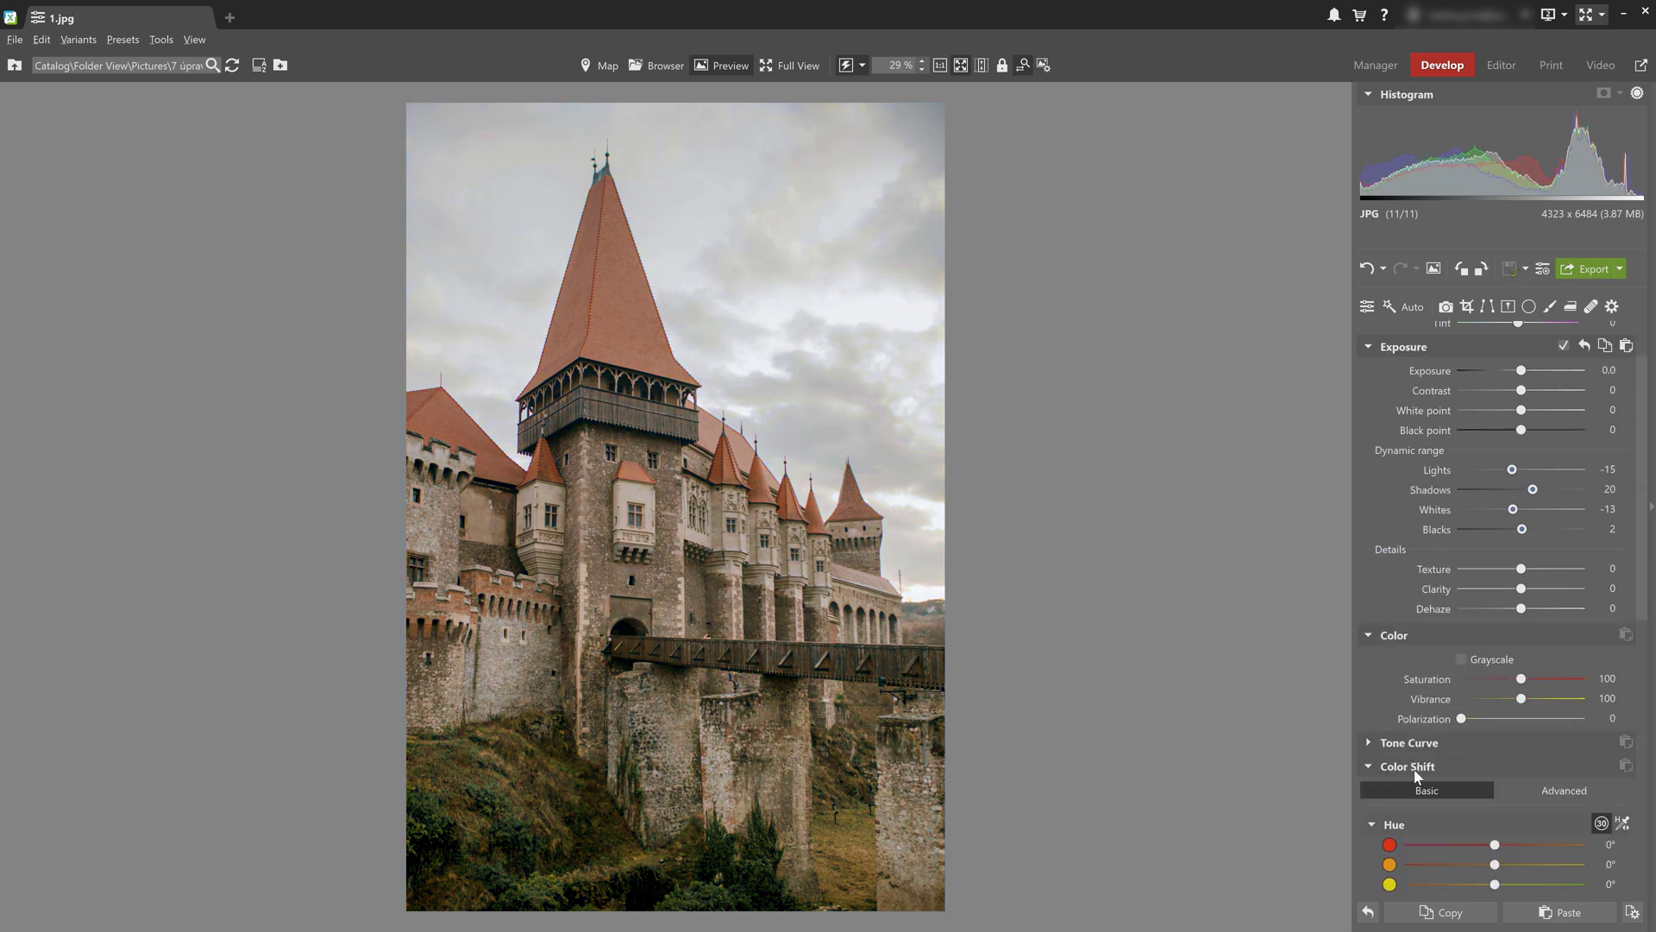
pyautogui.click(1557, 791)
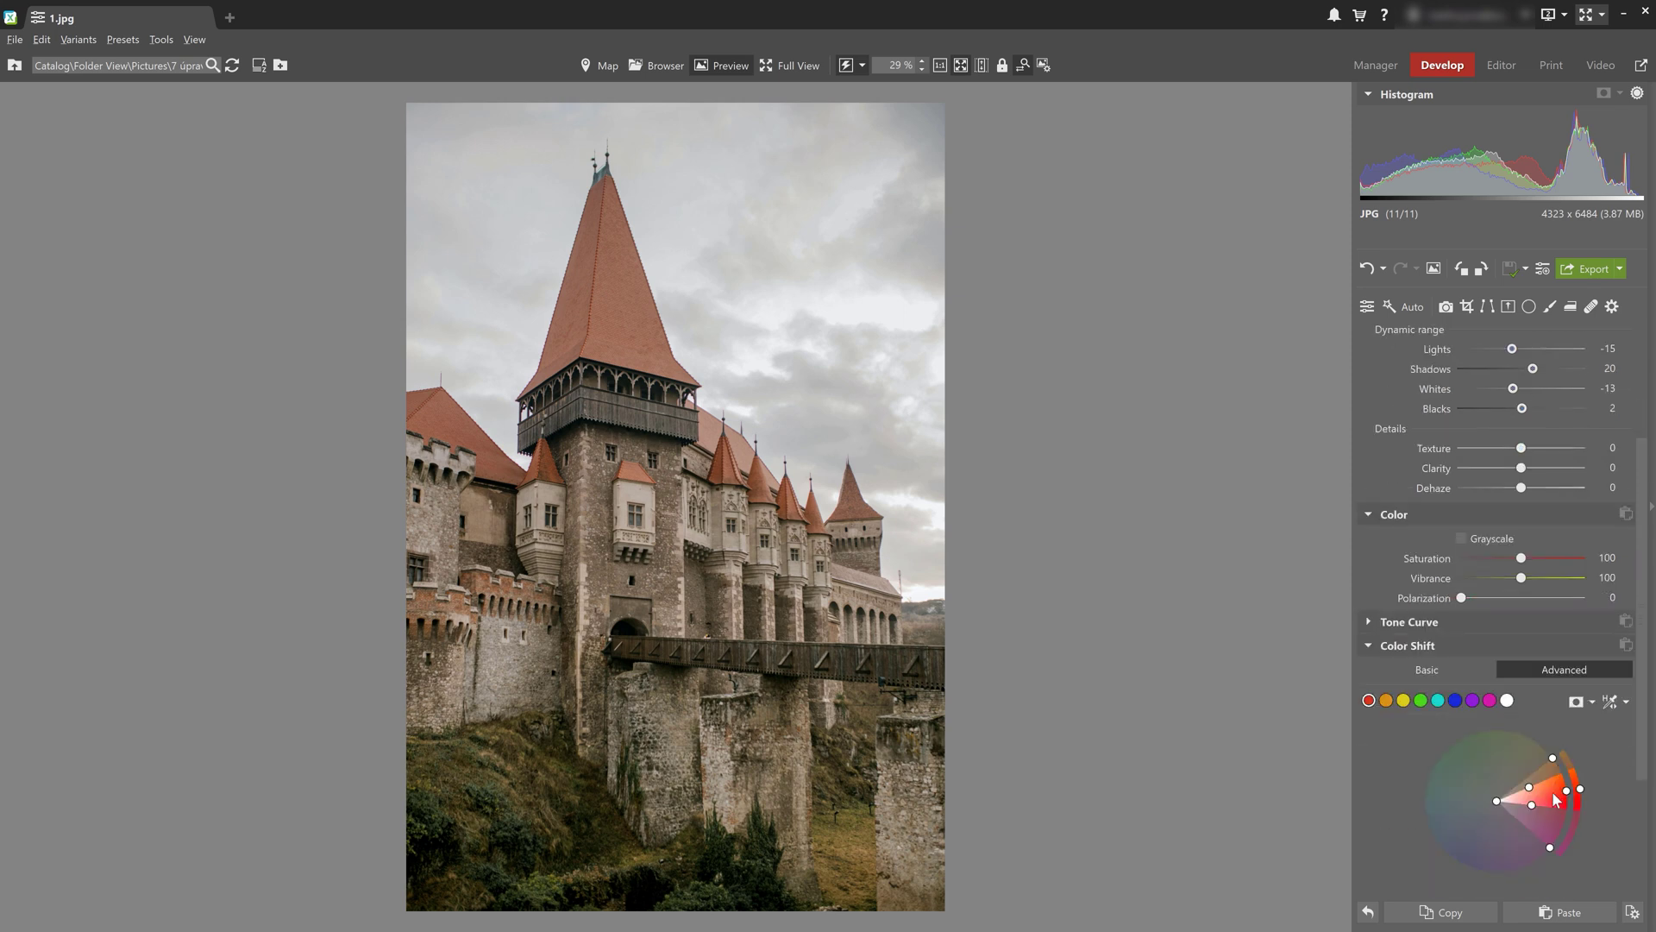
pyautogui.click(1616, 701)
pyautogui.scroll(-2, 1404, 783)
pyautogui.moveTo(1520, 801); pyautogui.dragTo(1551, 803)
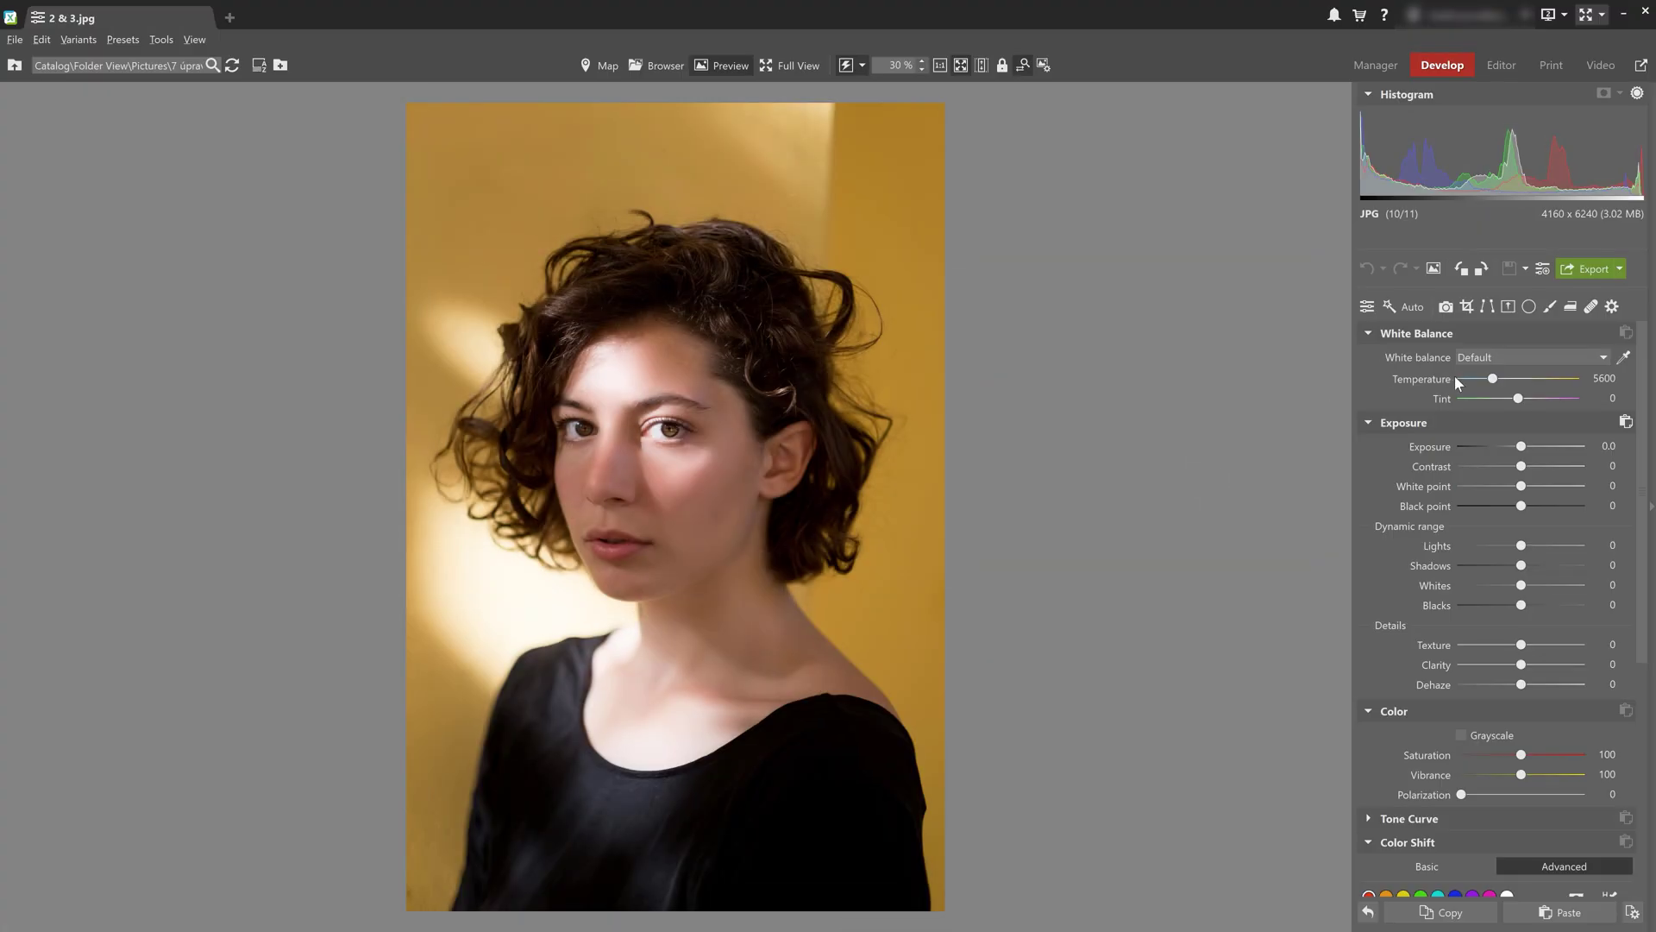
# - Try a cooler white balance on the curly-haired portrait with Temperature 3850 and Tint 30, and reset the tint
pyautogui.moveTo(1491, 380); pyautogui.dragTo(1477, 380)
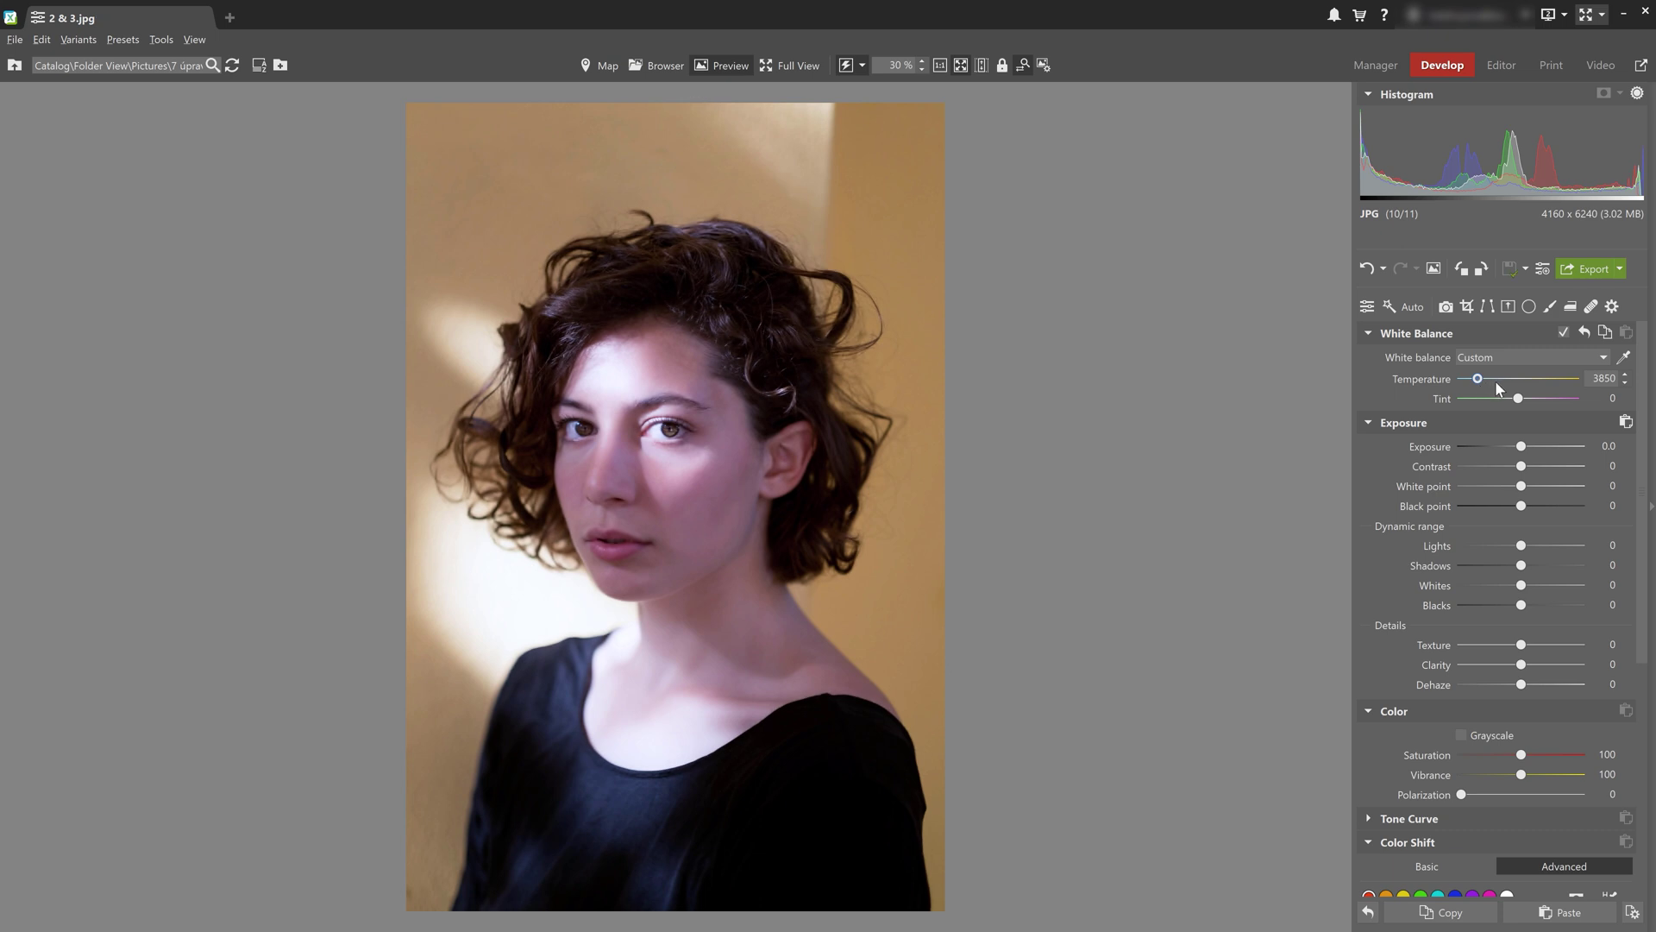
pyautogui.moveTo(1518, 397); pyautogui.dragTo(1530, 400)
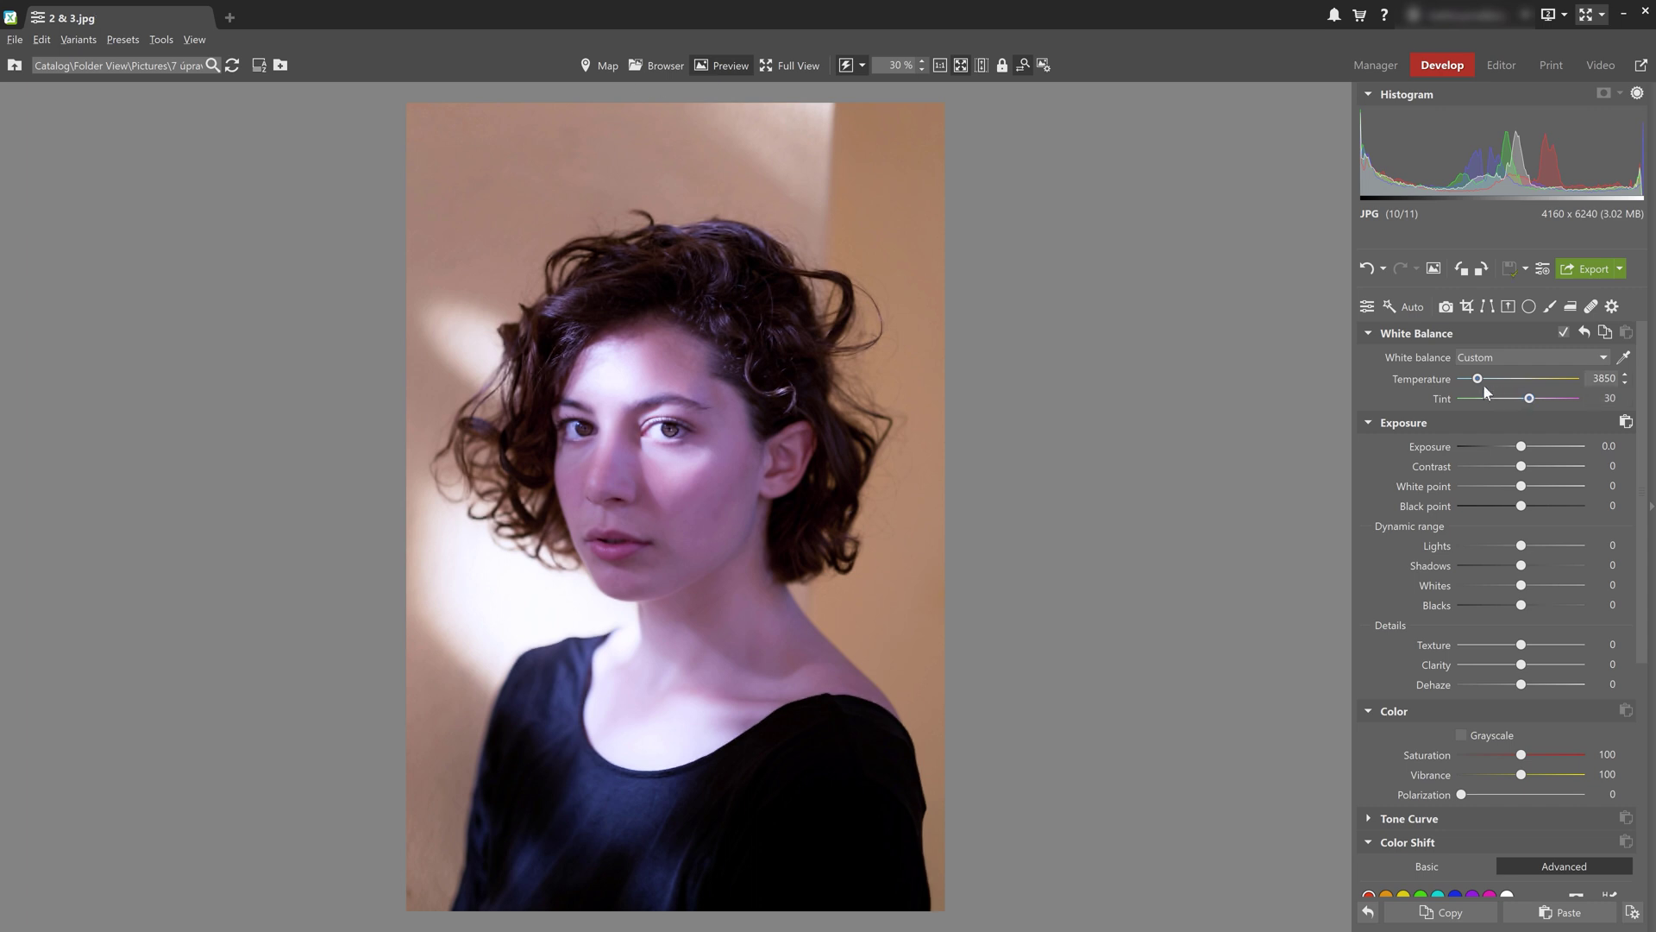
pyautogui.doubleClick(1528, 399)
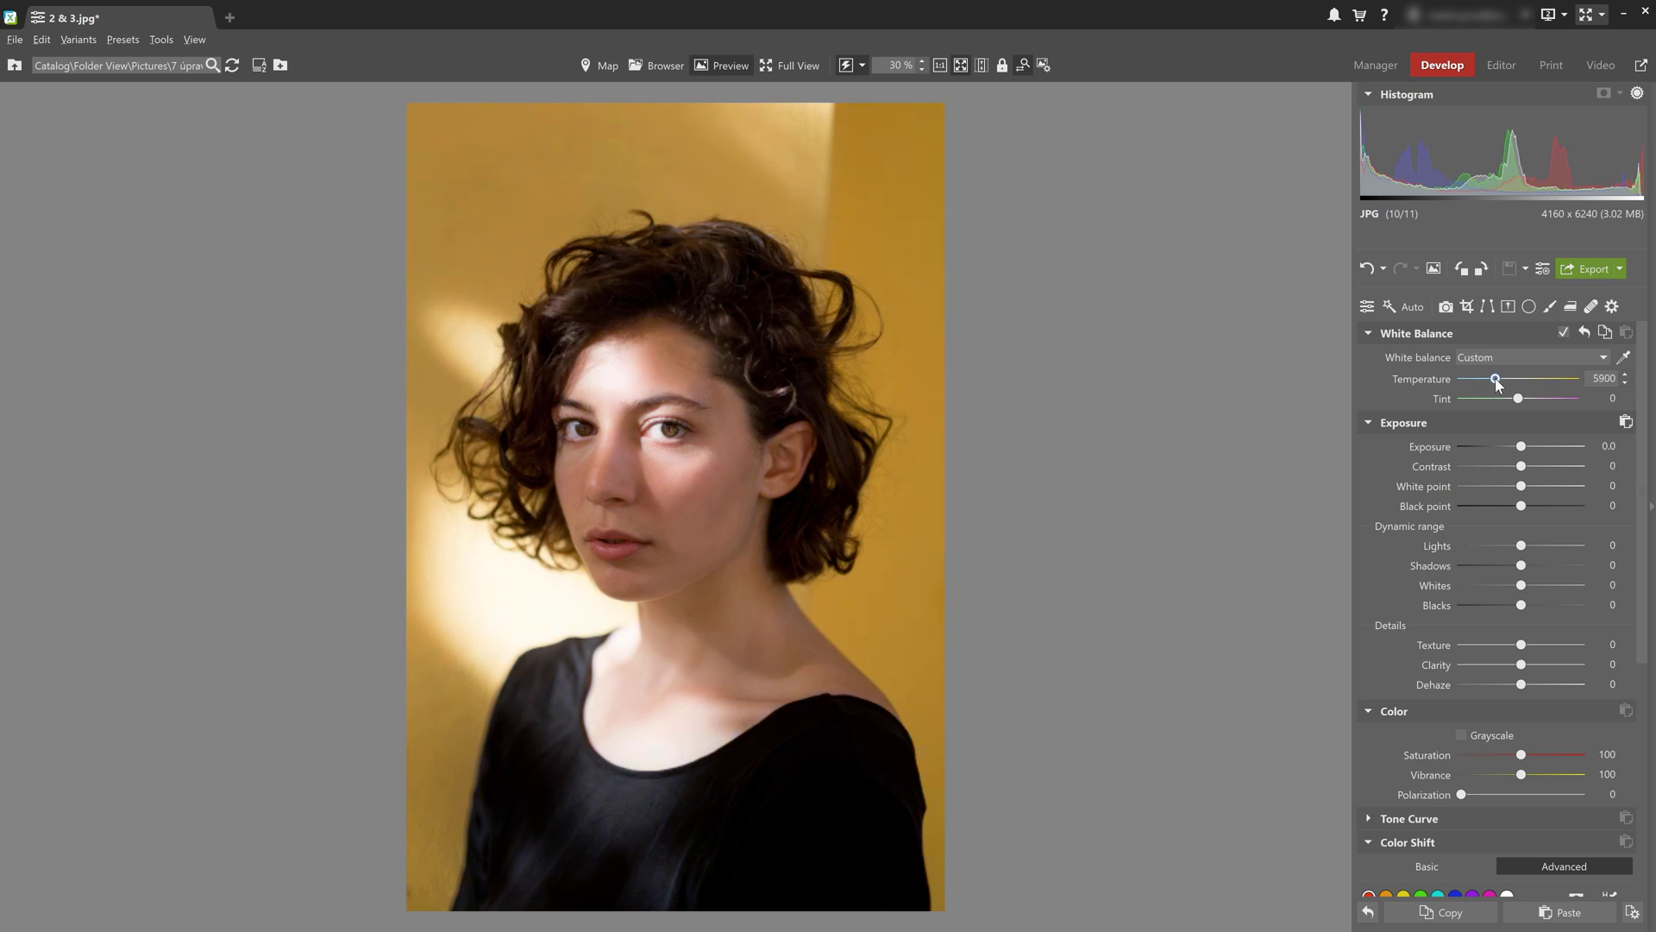
# - Try a warmer white balance on the portrait with Temperature 10700 and Tint 120, and reset both values
pyautogui.moveTo(1498, 385); pyautogui.dragTo(1567, 403)
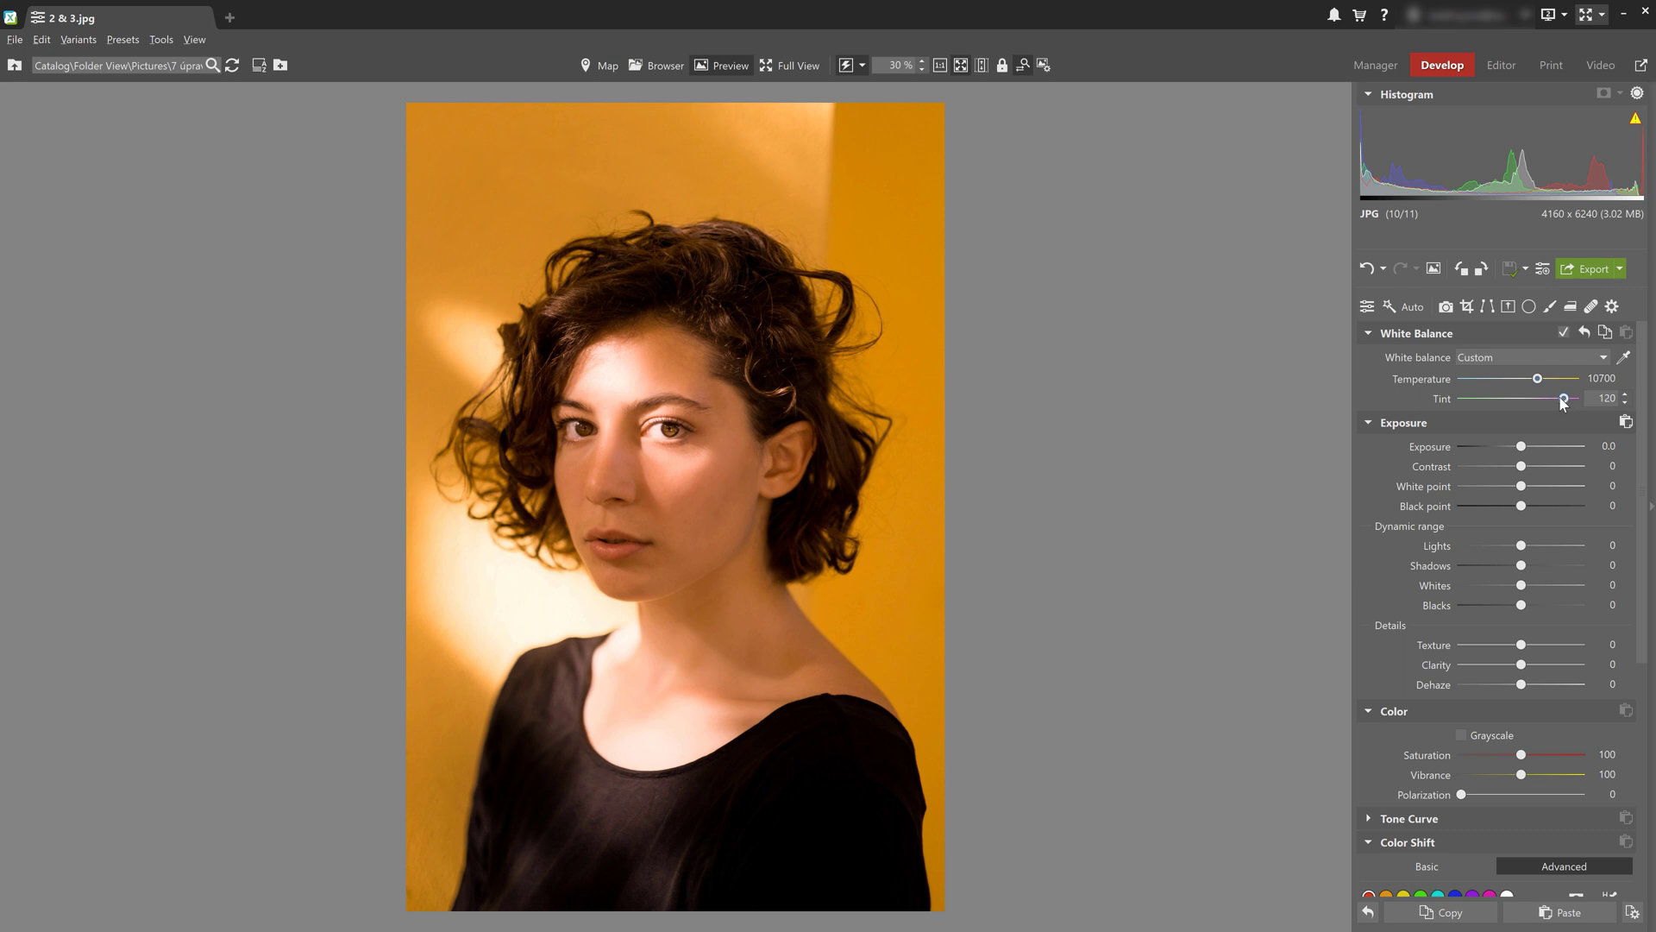
pyautogui.doubleClick(1525, 377)
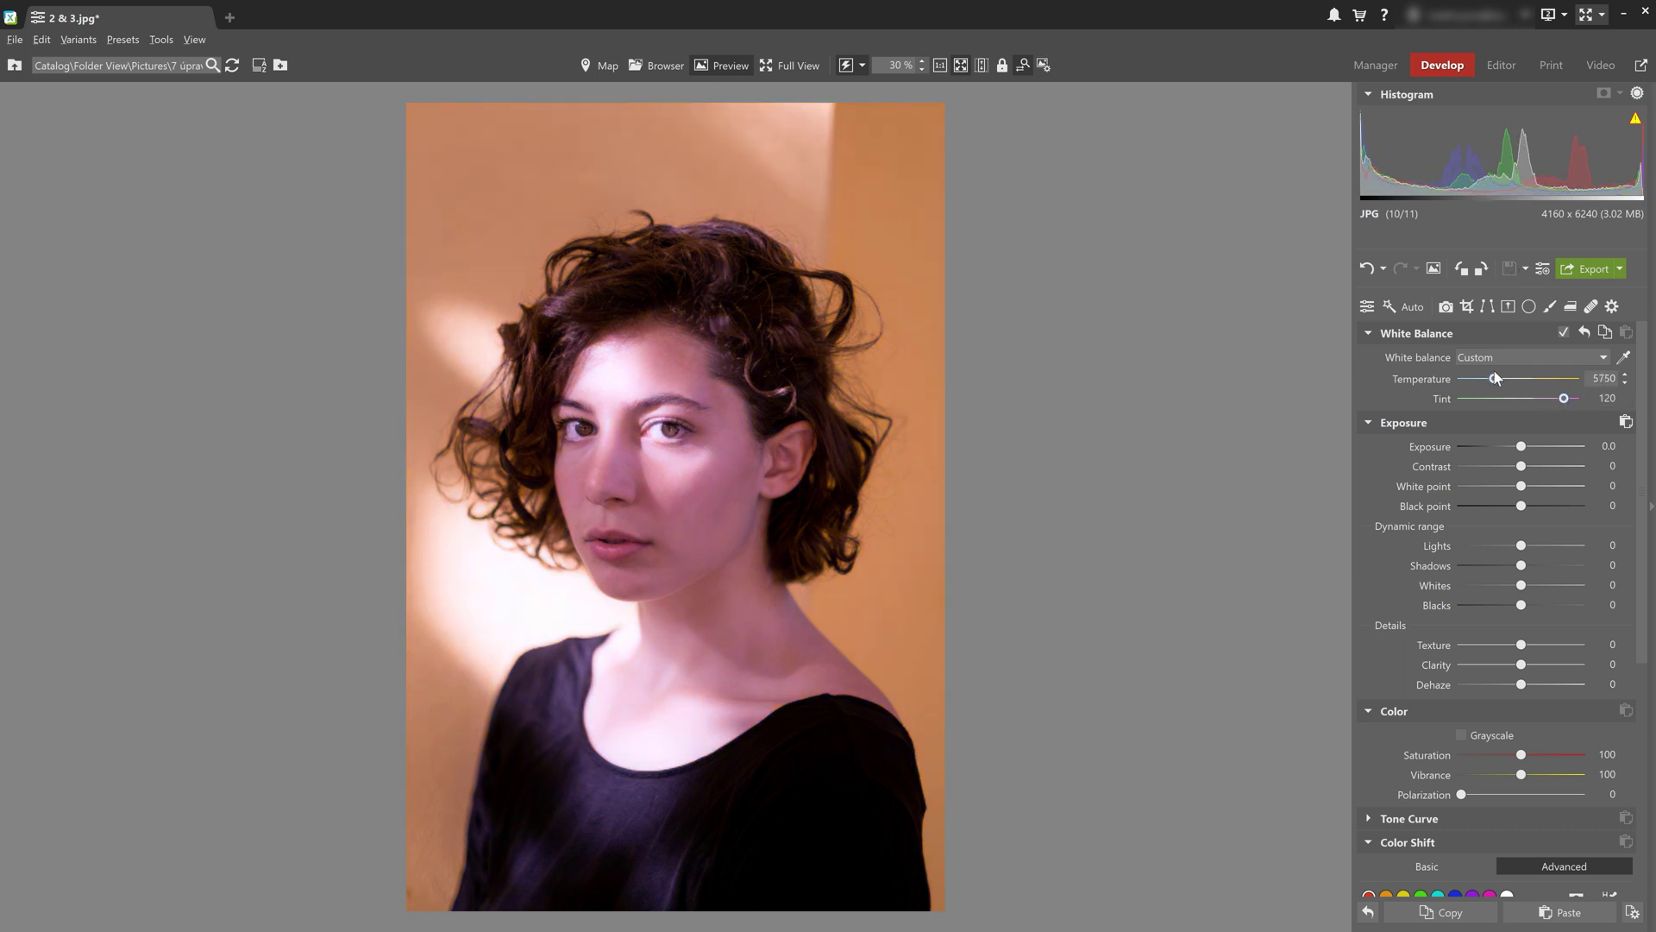
pyautogui.doubleClick(1529, 399)
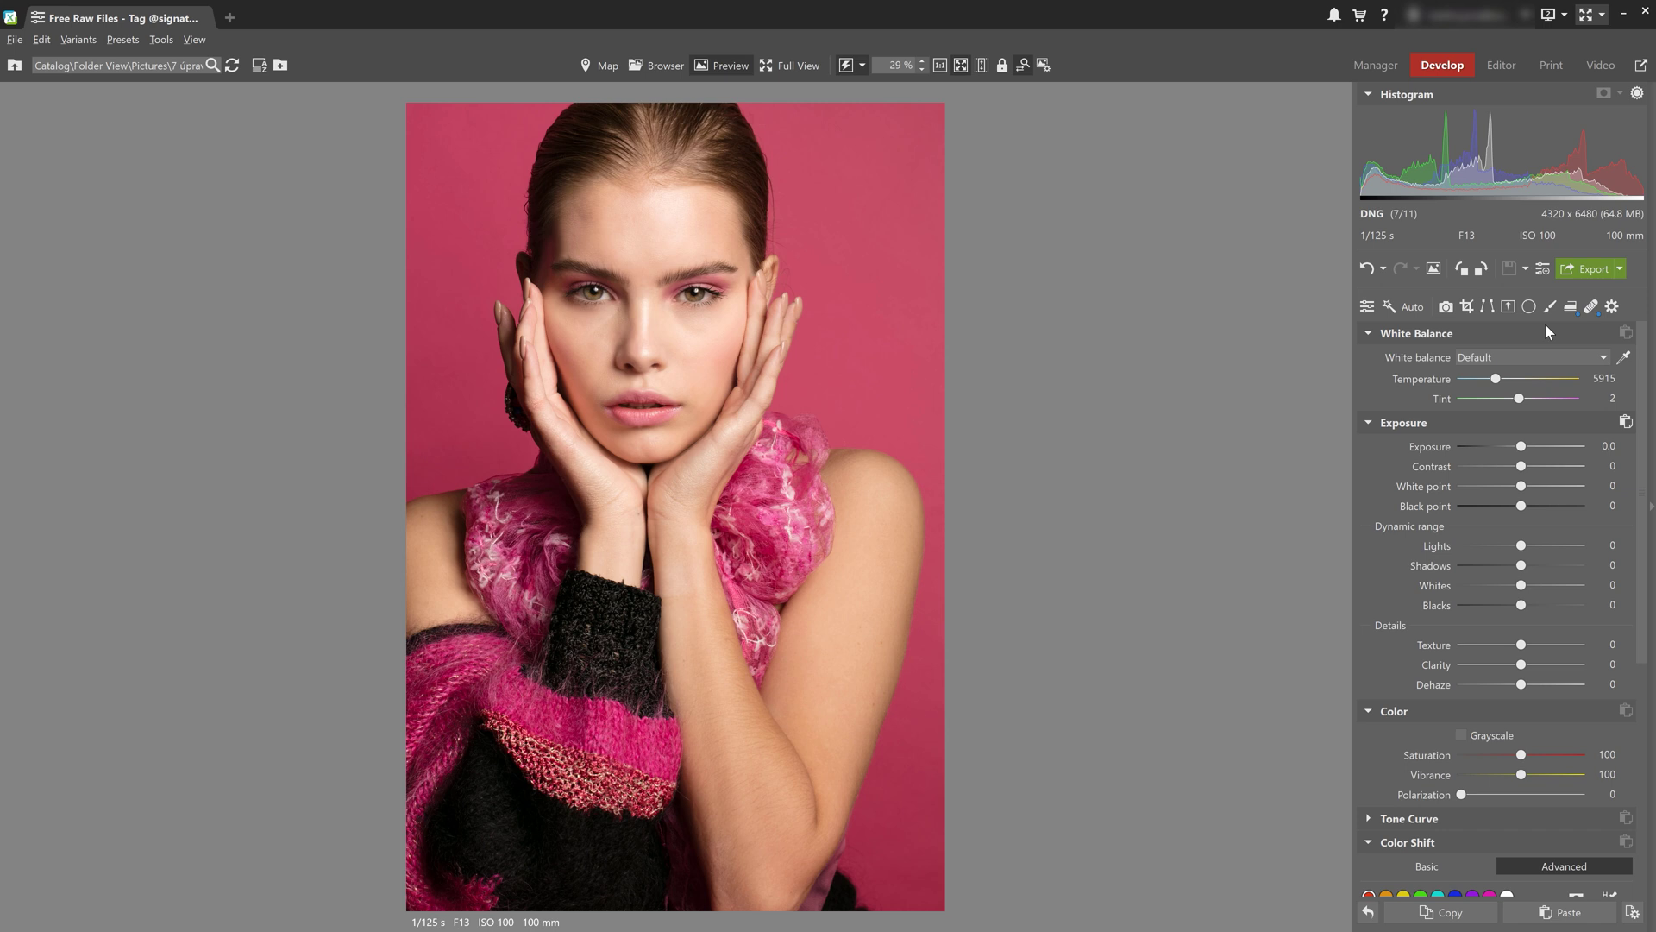
# - Examine the retouching spots on the model's face and toggle the two smoothing brush masks to compare their effect
pyautogui.click(1591, 309)
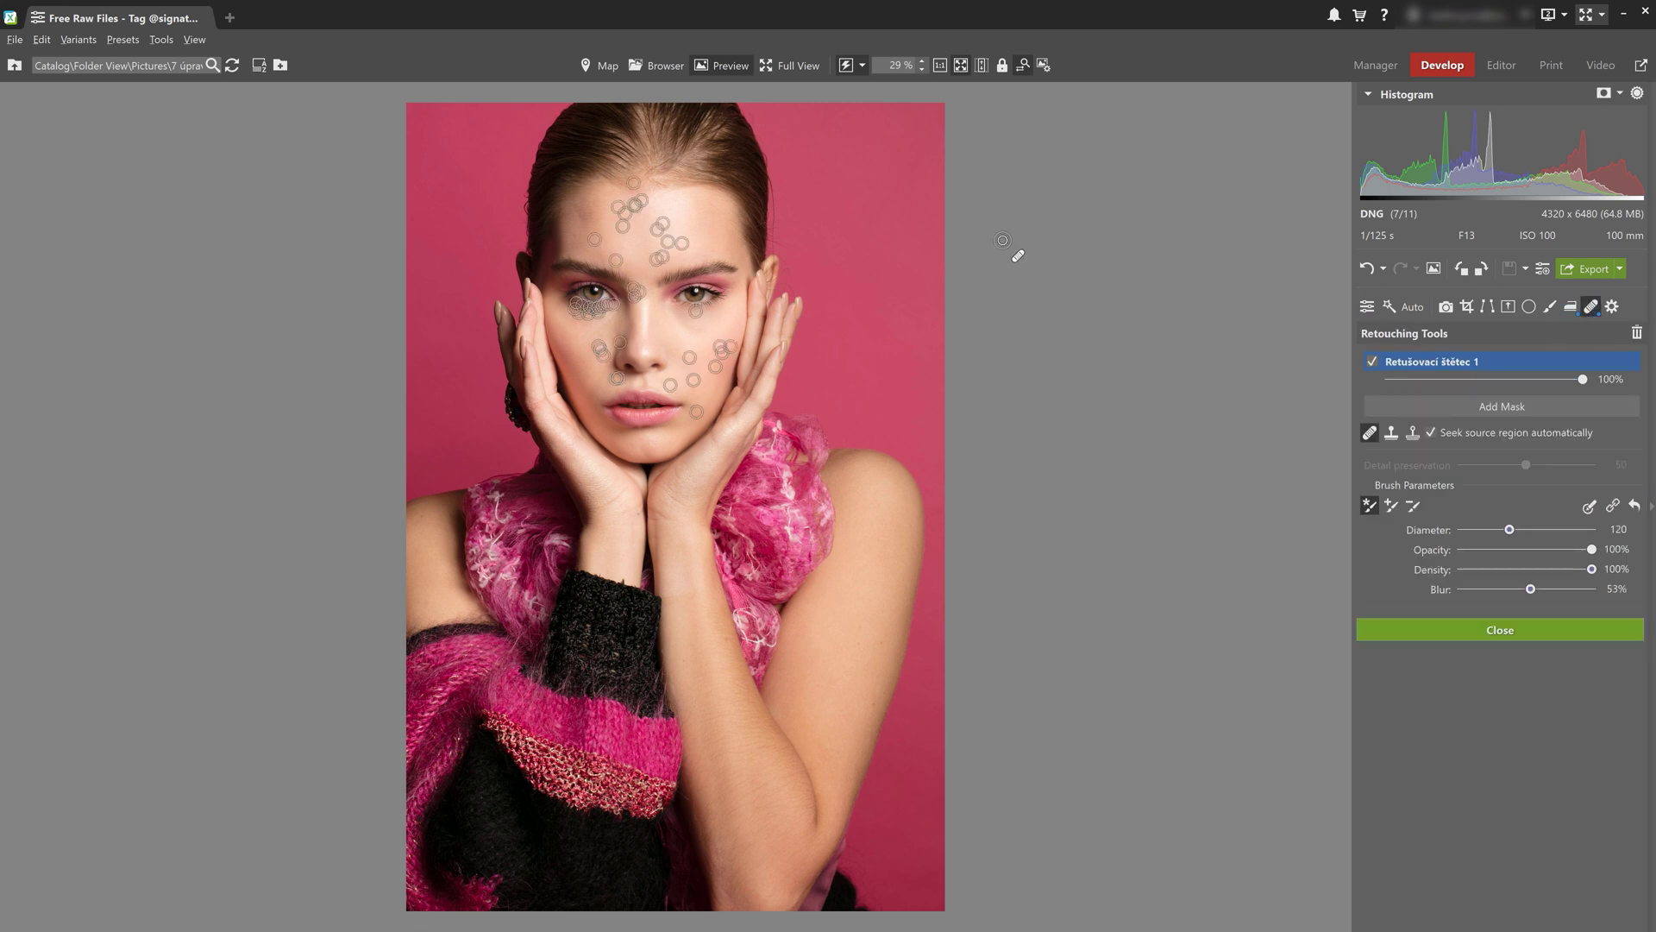
pyautogui.scroll(3, 627, 229)
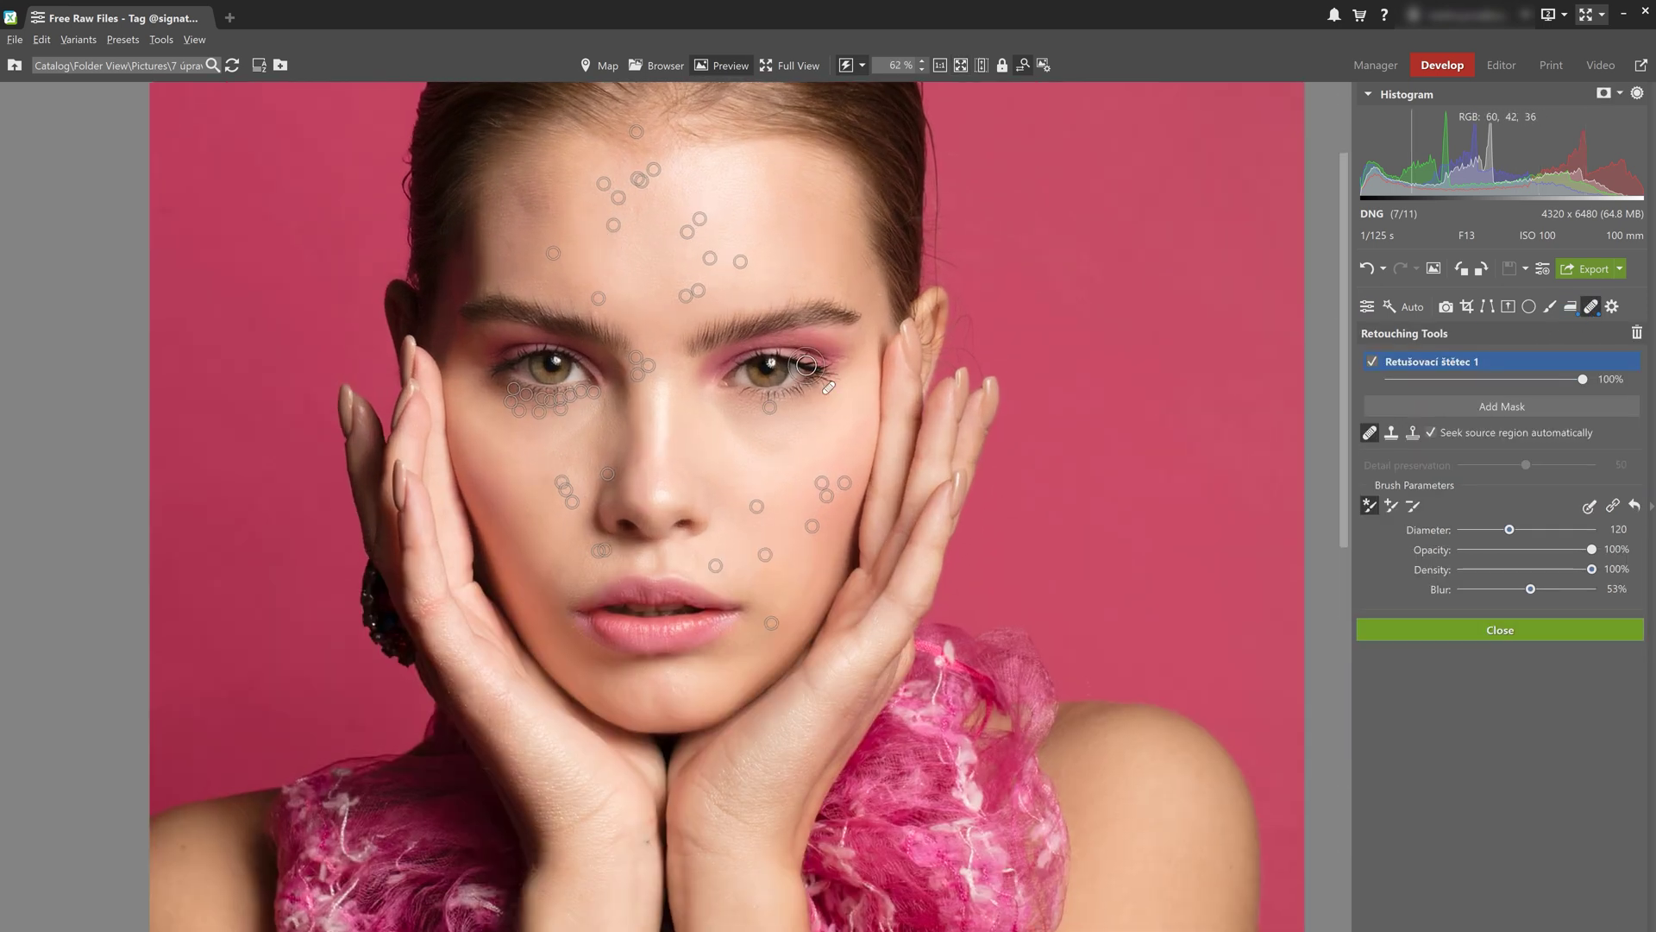
pyautogui.click(1573, 308)
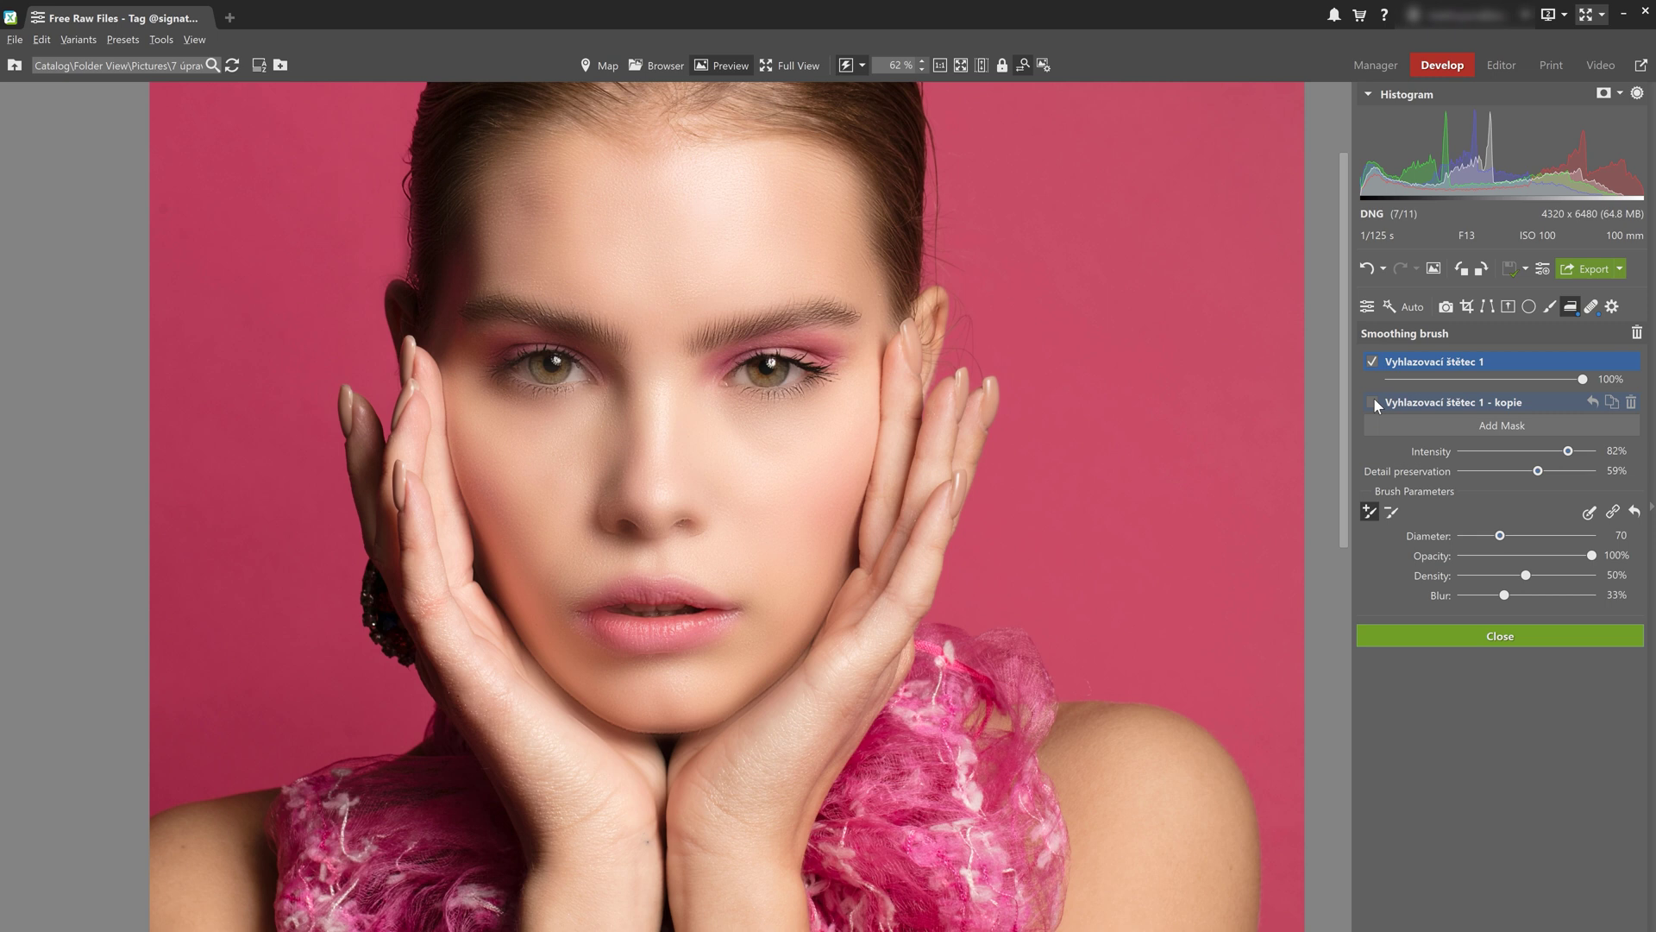
pyautogui.click(1372, 402)
pyautogui.click(1371, 364)
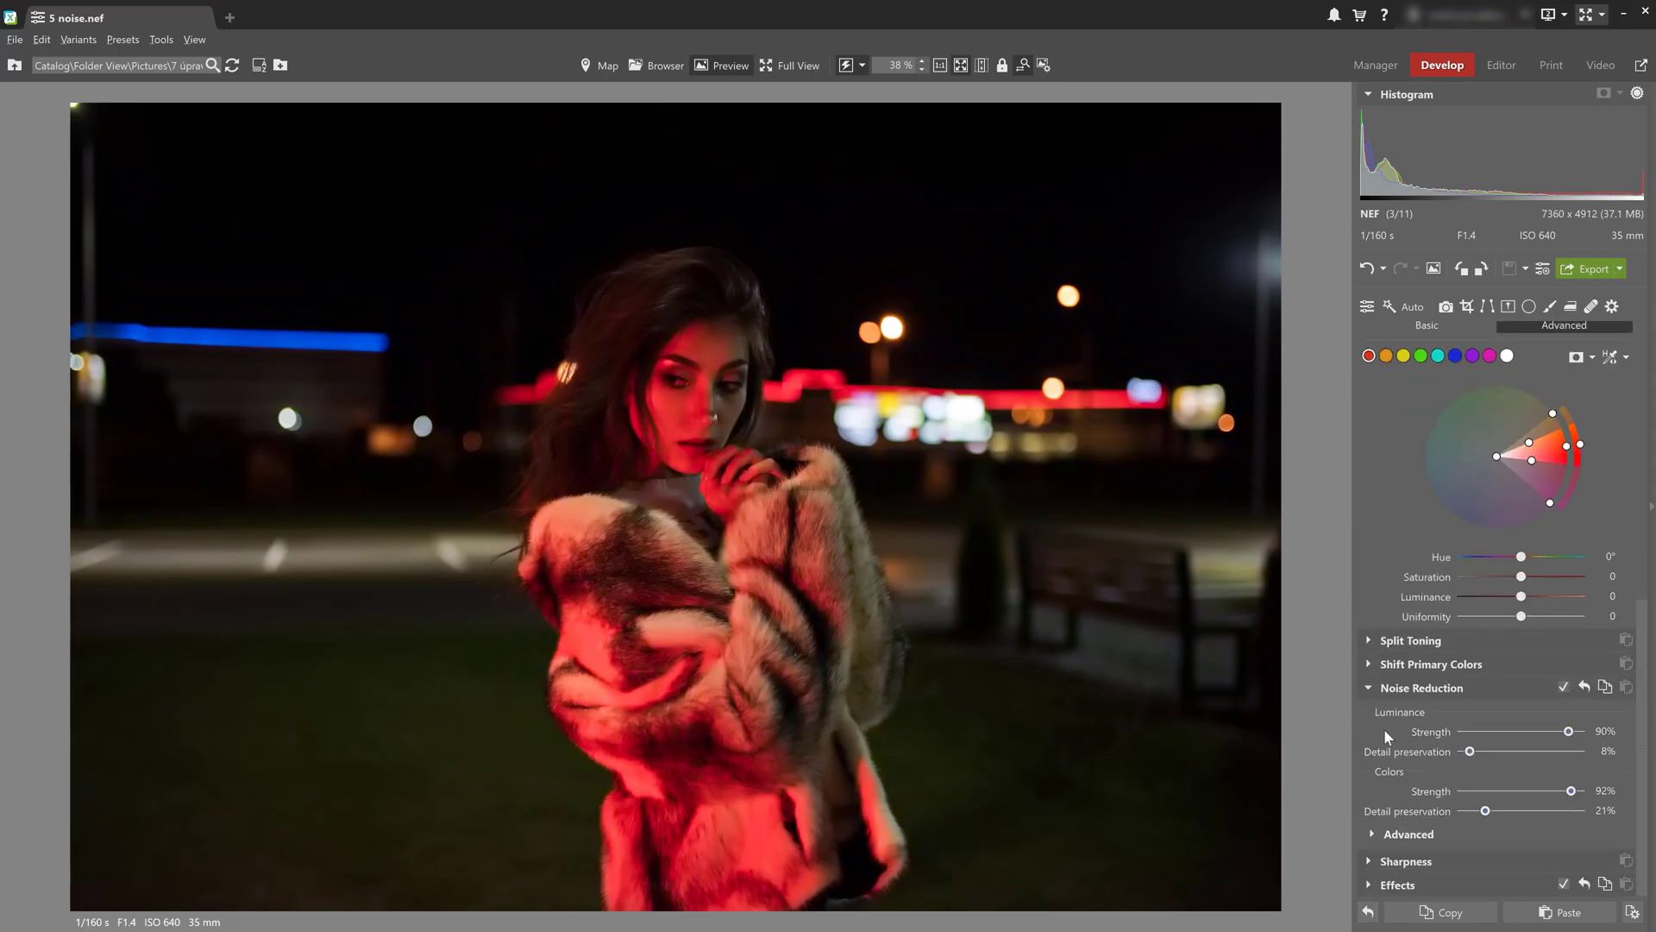
# - Inspect the noise reduction on the woman's face in the night photo up close
pyautogui.click(694, 328)
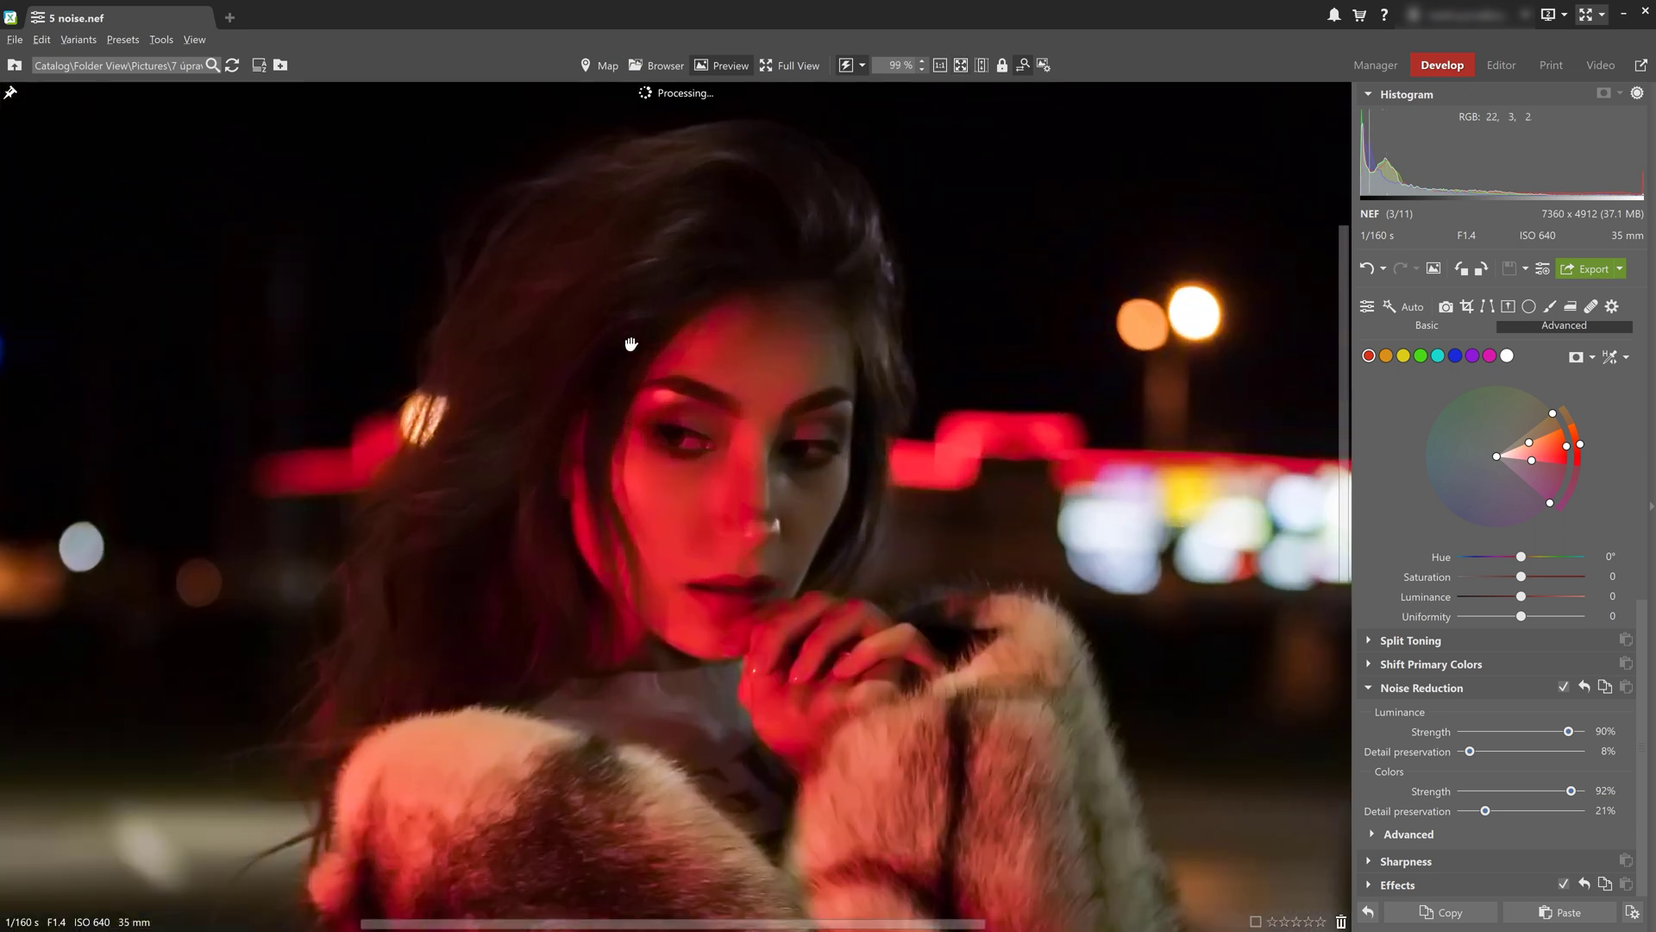
pyautogui.scroll(1, 631, 344)
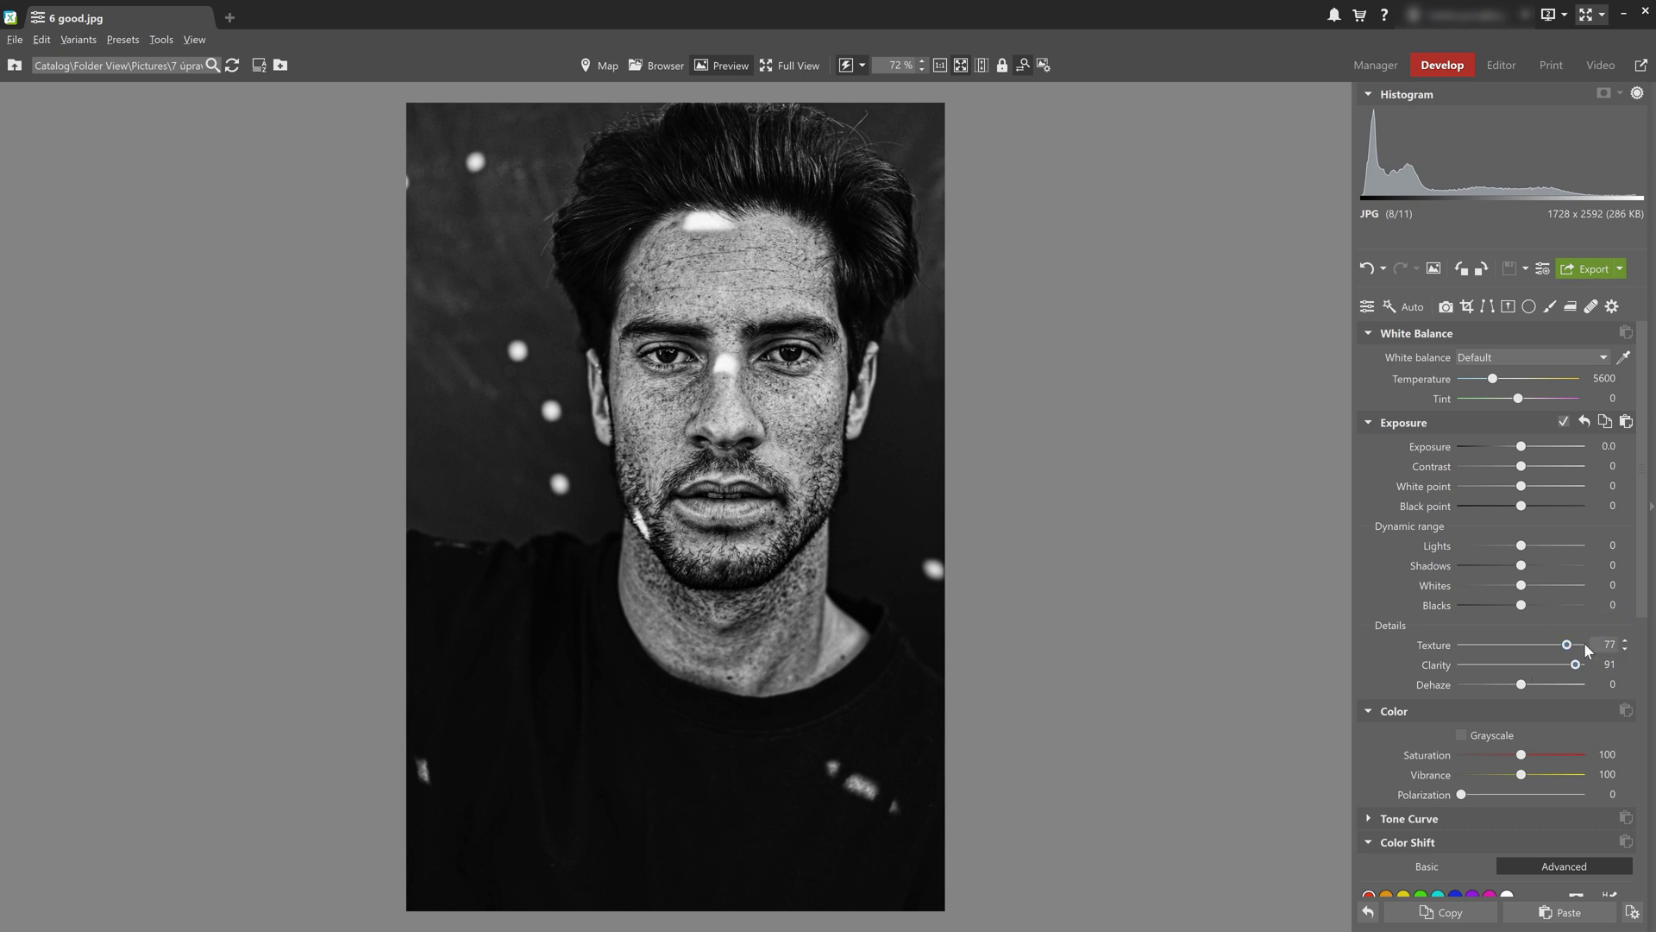
# - Reduce the Texture and Clarity of the black-and-white portrait
pyautogui.moveTo(1567, 645); pyautogui.dragTo(1527, 665)
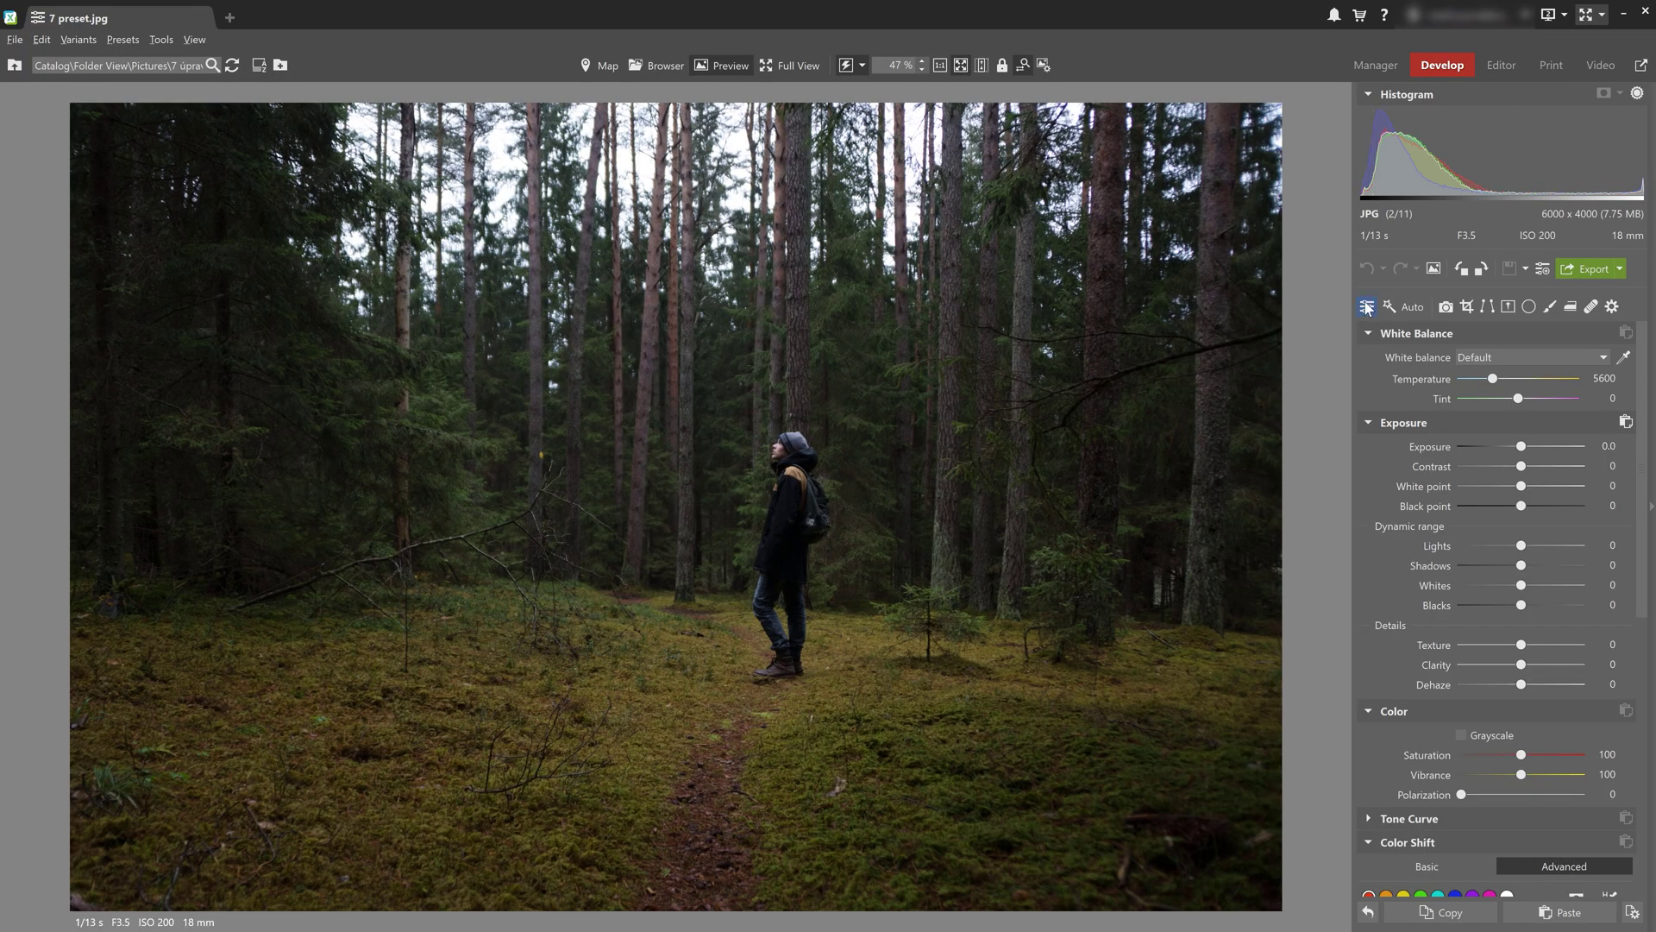
# - Open the presets and try the Blue Snowflake preset from the Winter group on the forest photo
pyautogui.click(1368, 307)
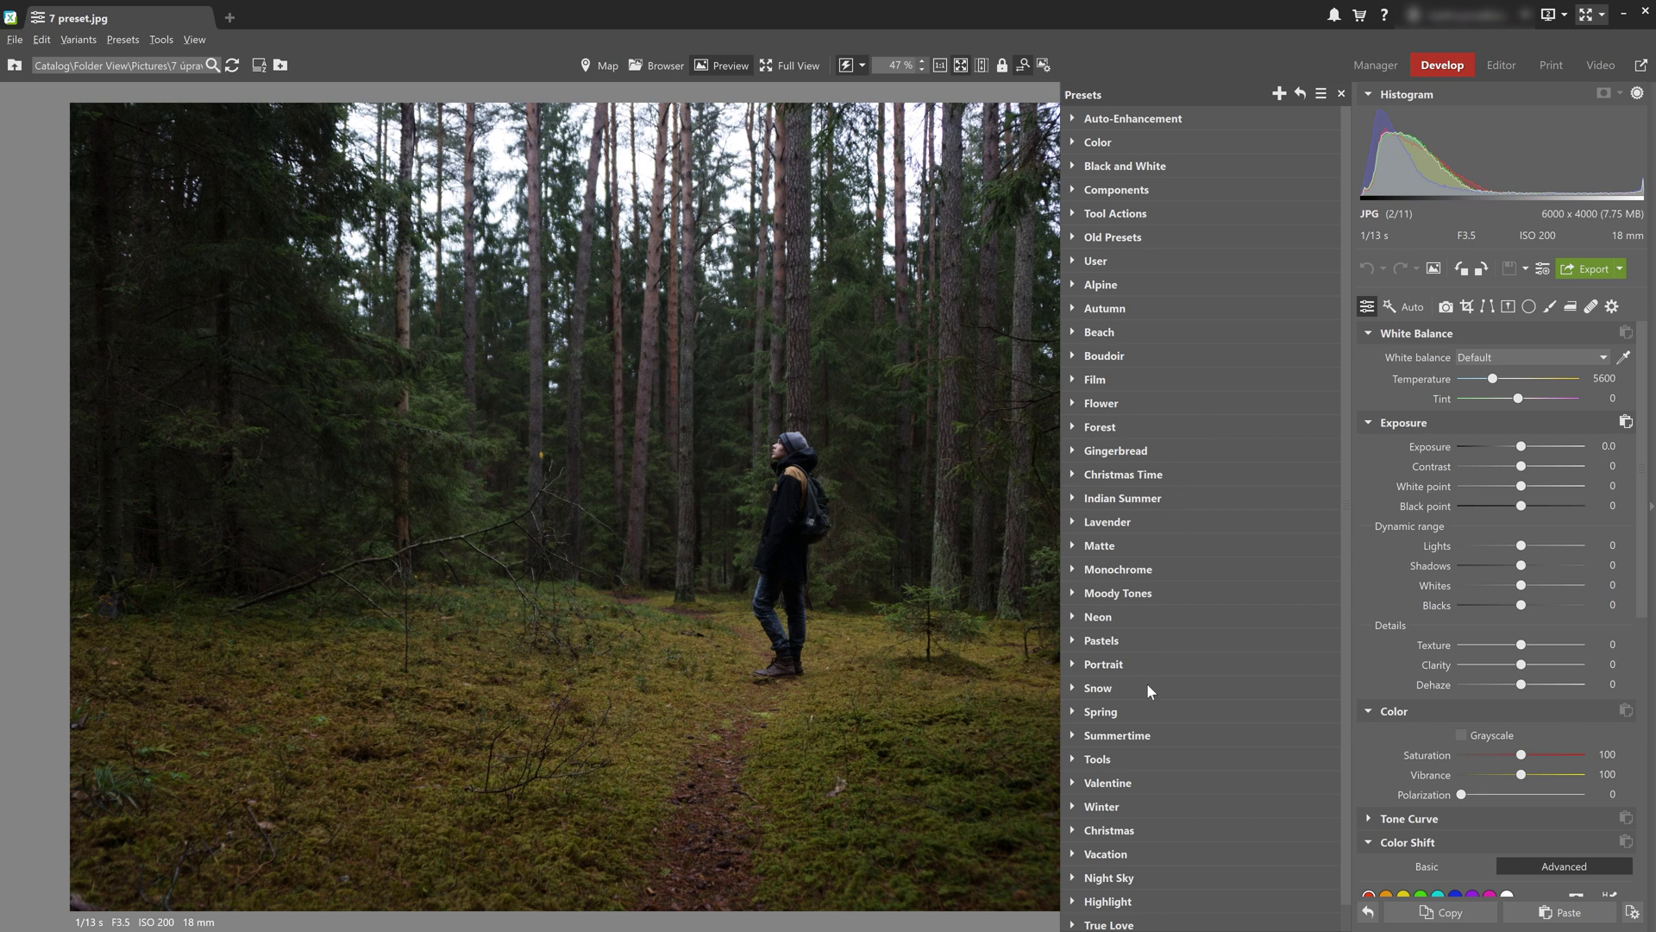
pyautogui.click(1073, 802)
pyautogui.moveTo(1113, 768)
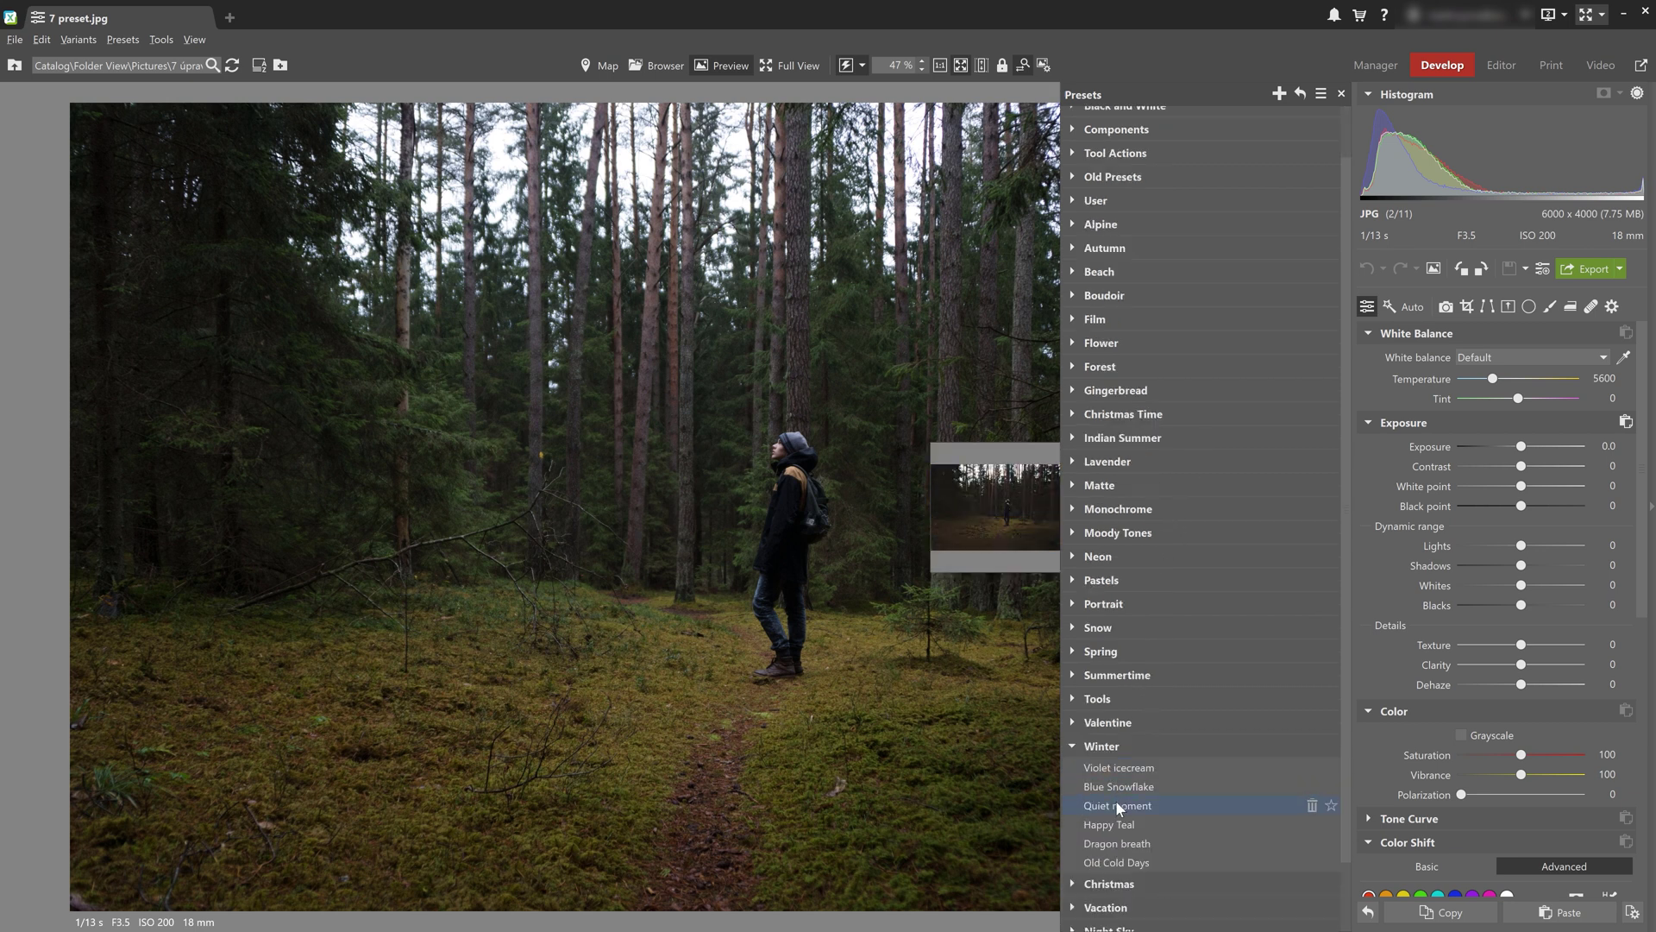
pyautogui.click(1118, 785)
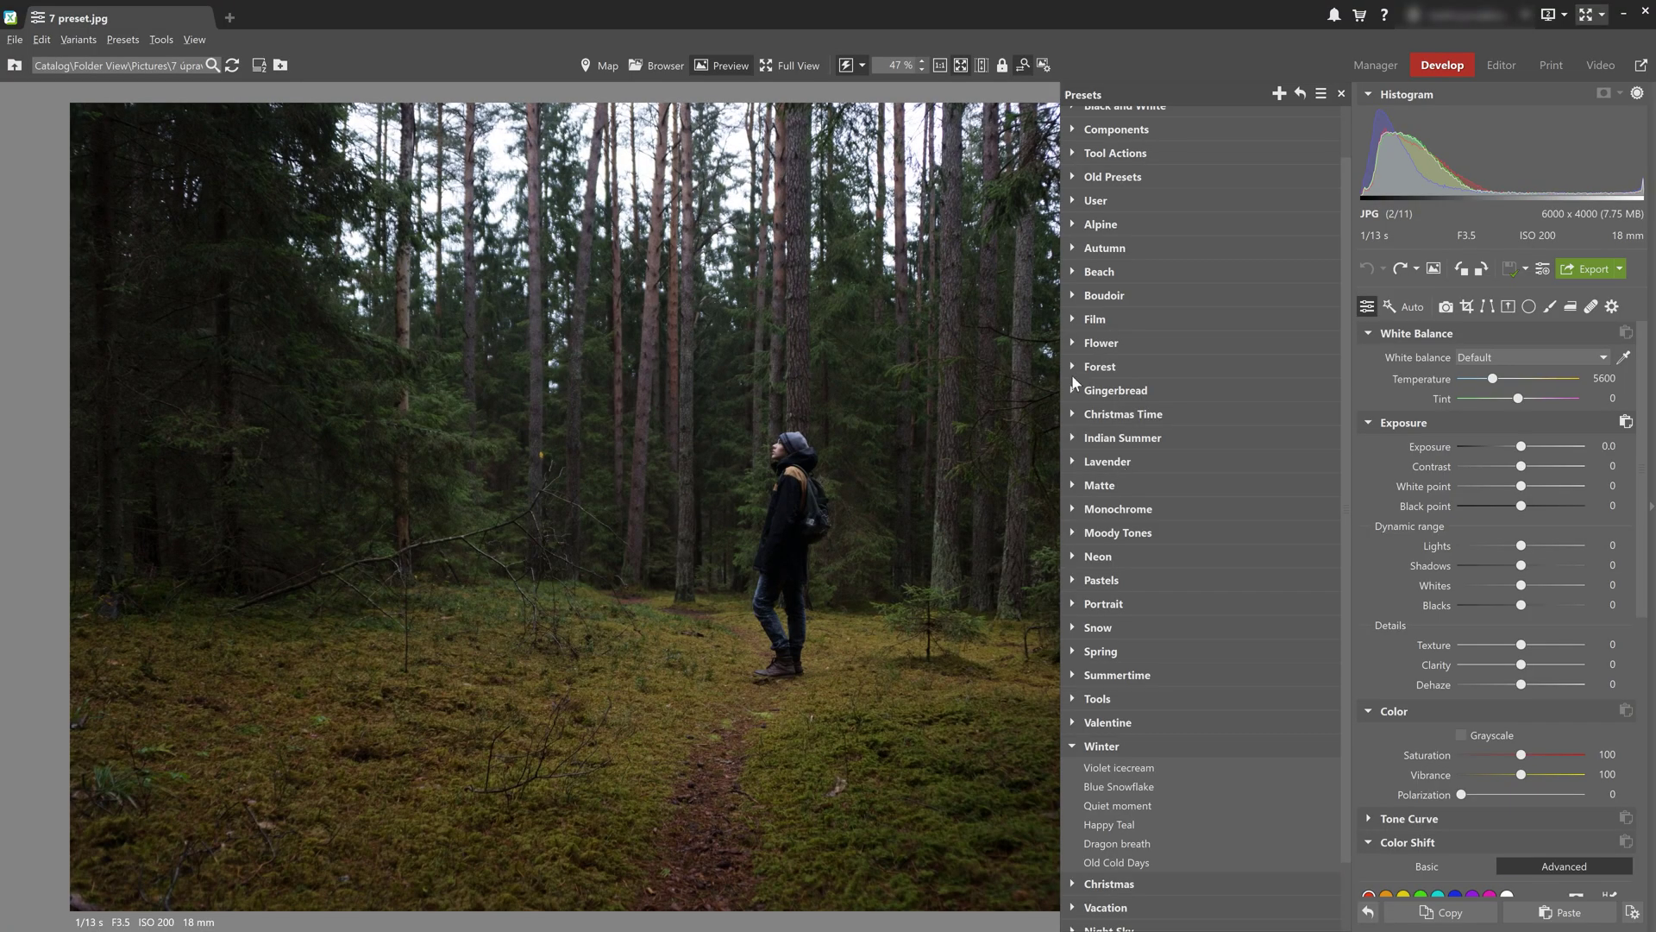
# - Apply the Harvest preset from the Forest group to the forest photo
pyautogui.click(1070, 363)
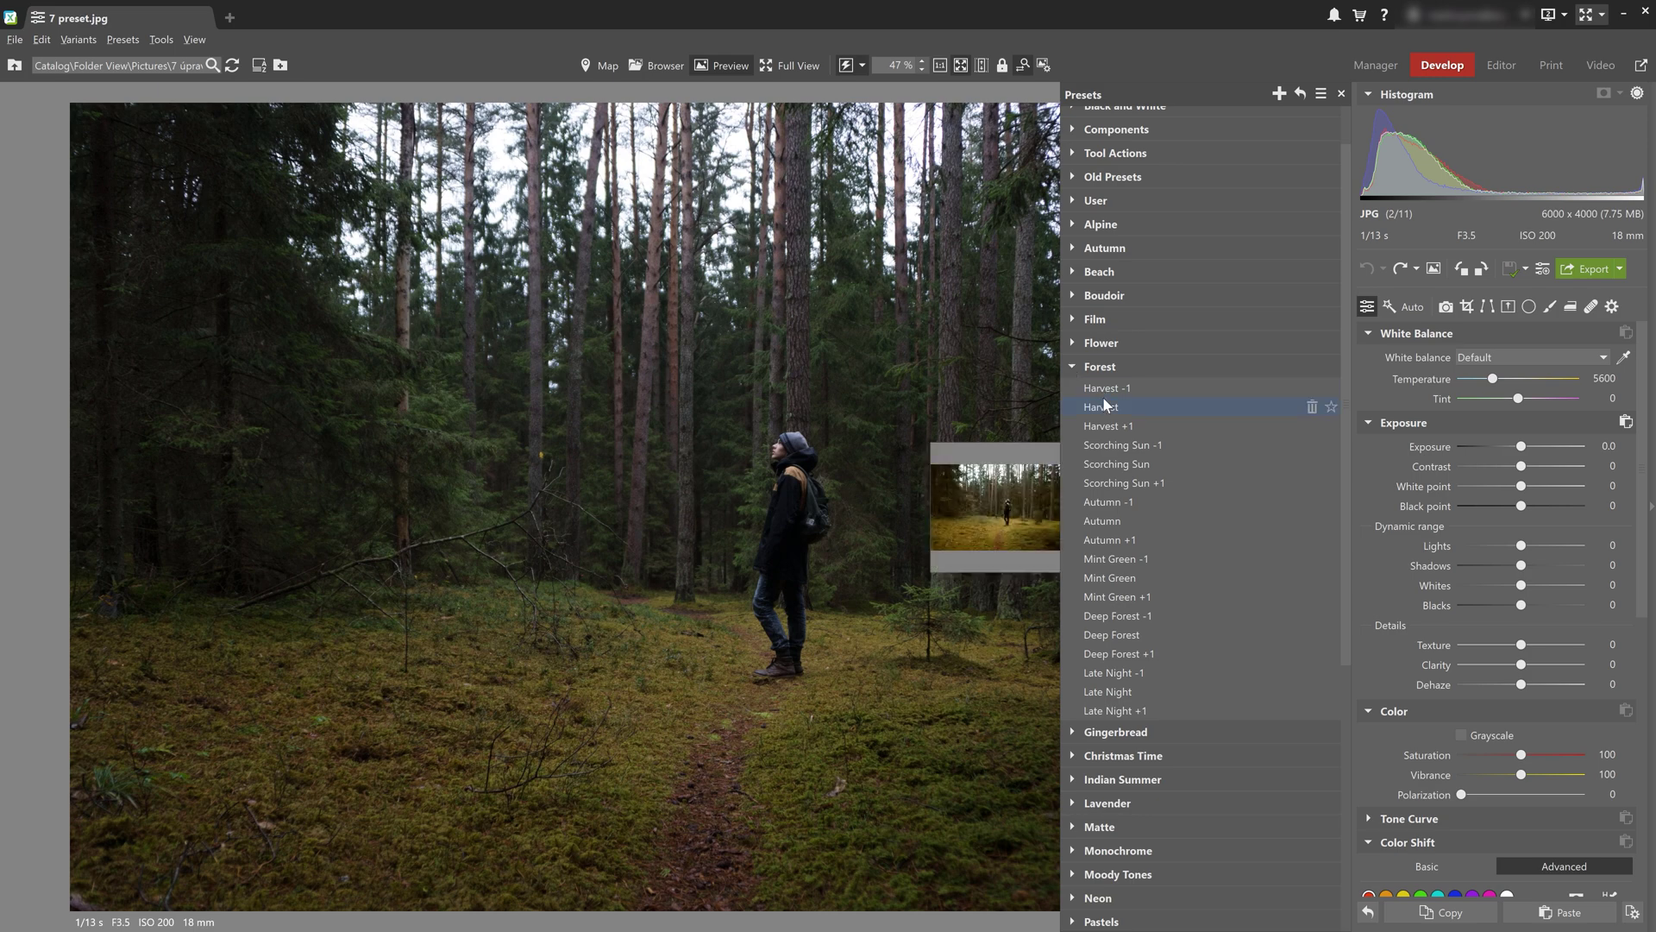
pyautogui.click(1103, 399)
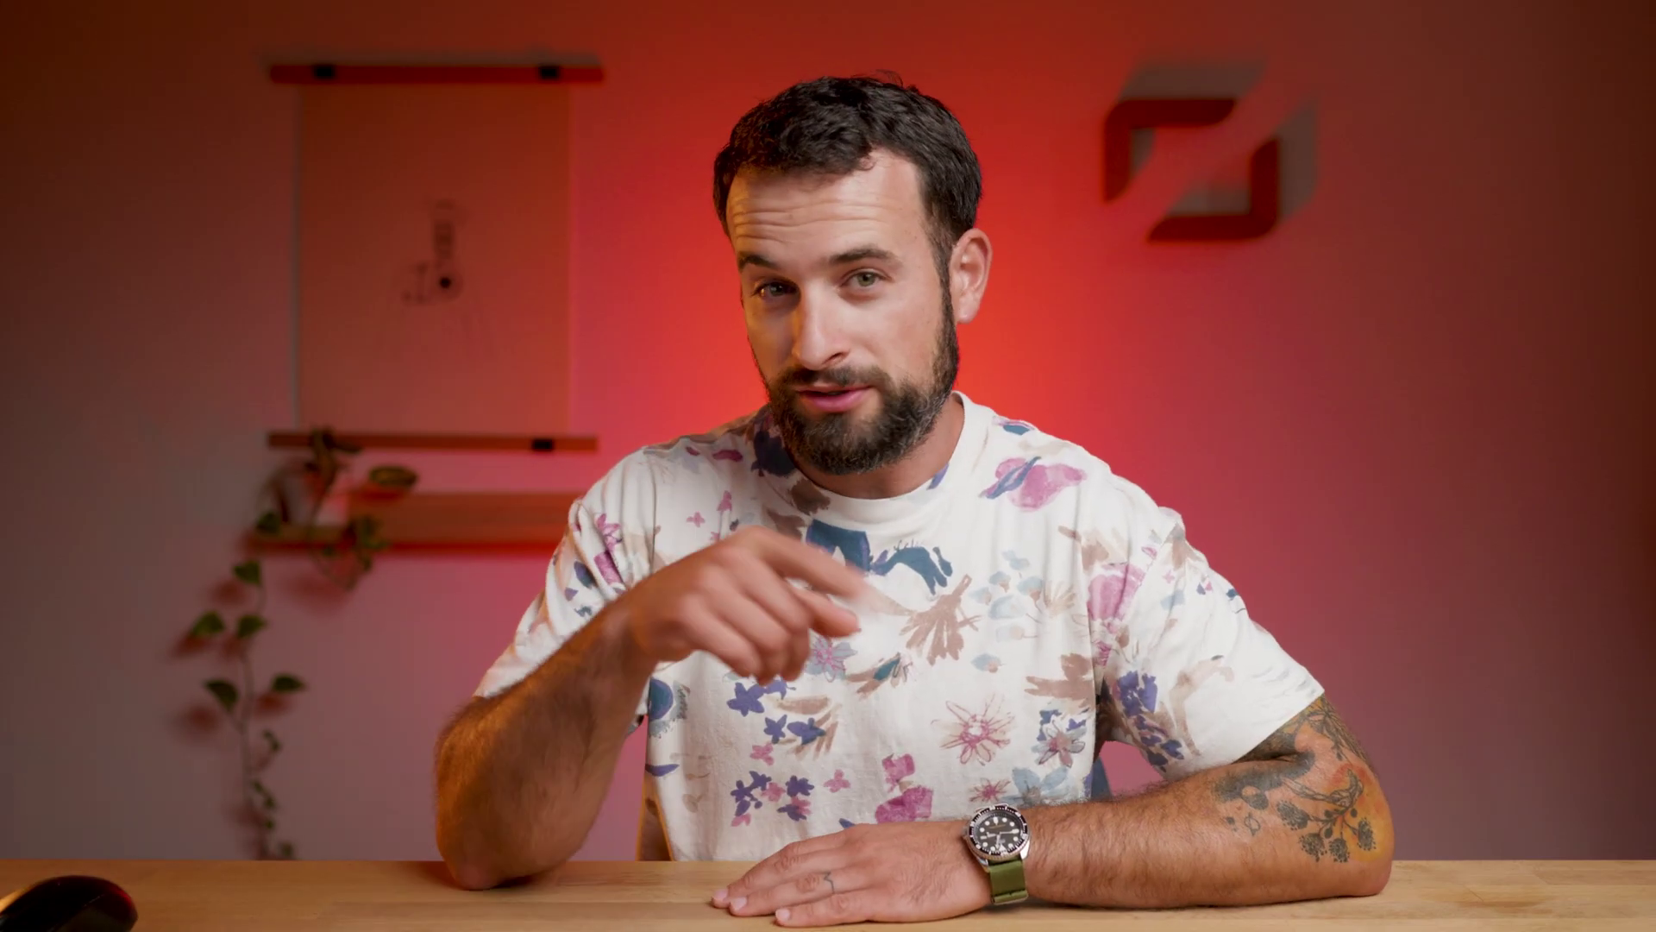